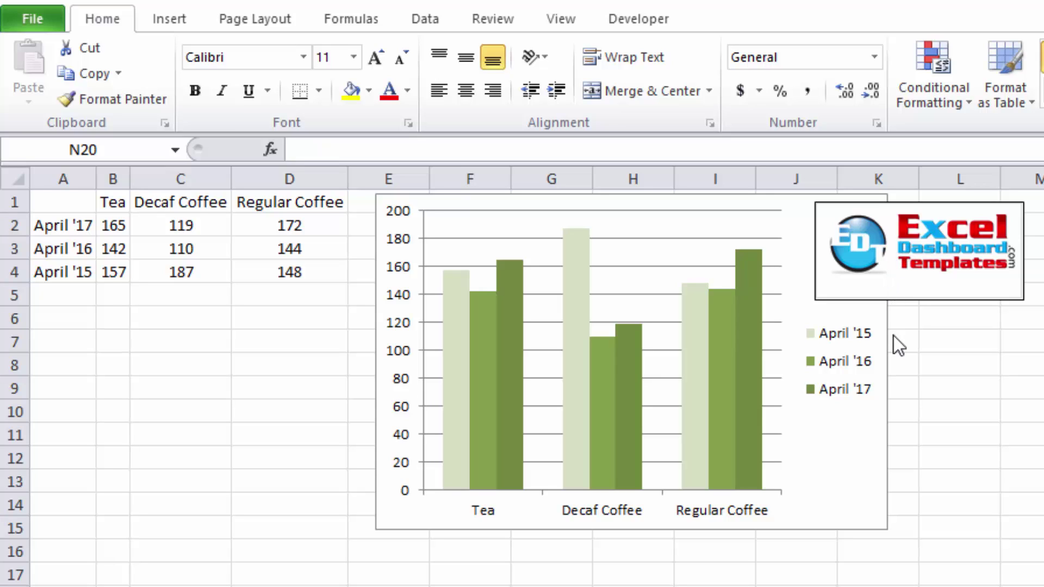
Select the April table and its column chart together as the block A1:K15
left_click(862, 438)
left_click(264, 289)
left_click_drag(286, 276, 59, 202)
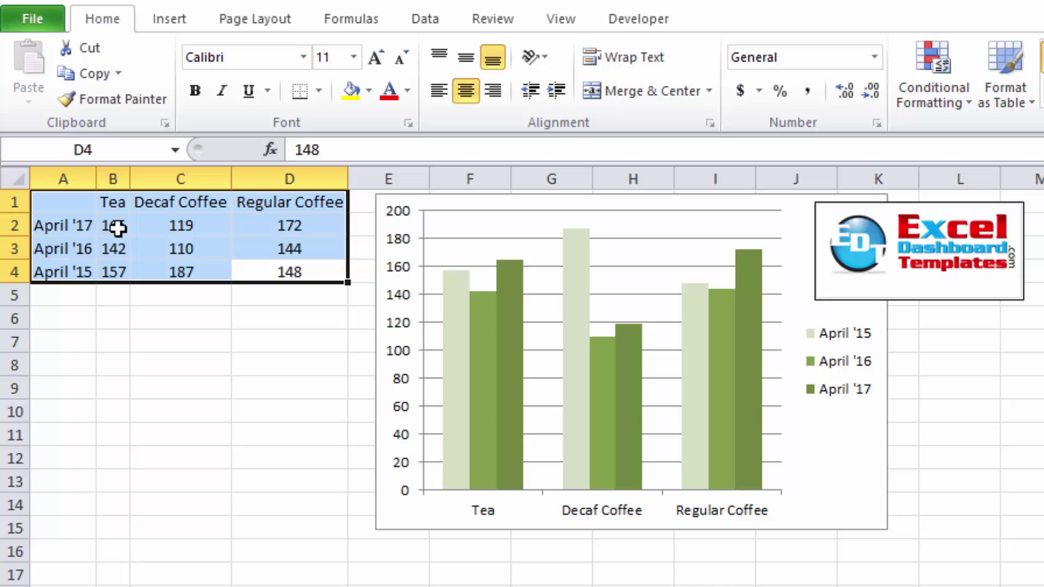
left_click(143, 303)
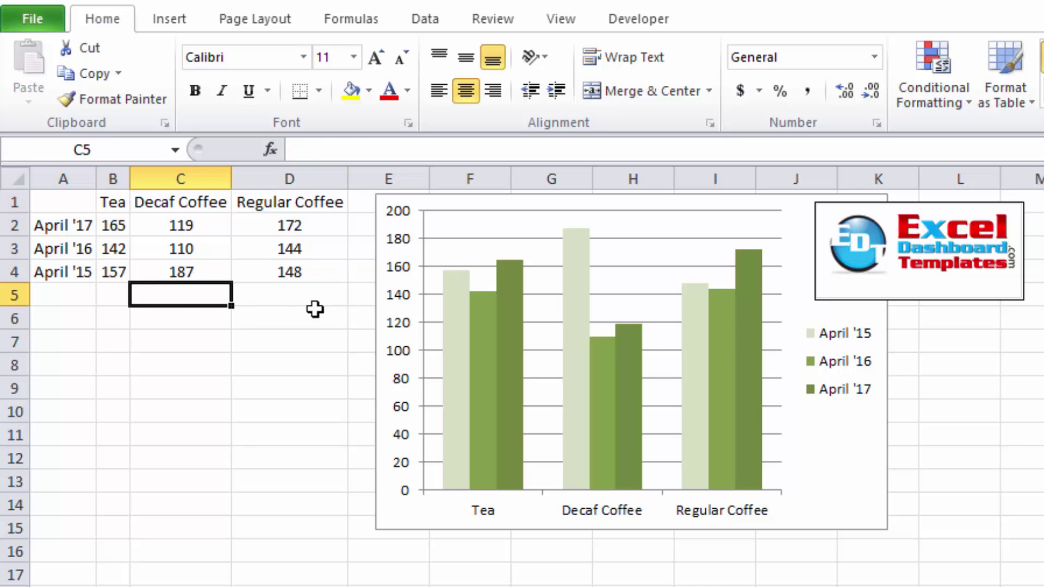
left_click(259, 246)
left_click_drag(298, 272, 60, 203)
left_click(870, 430)
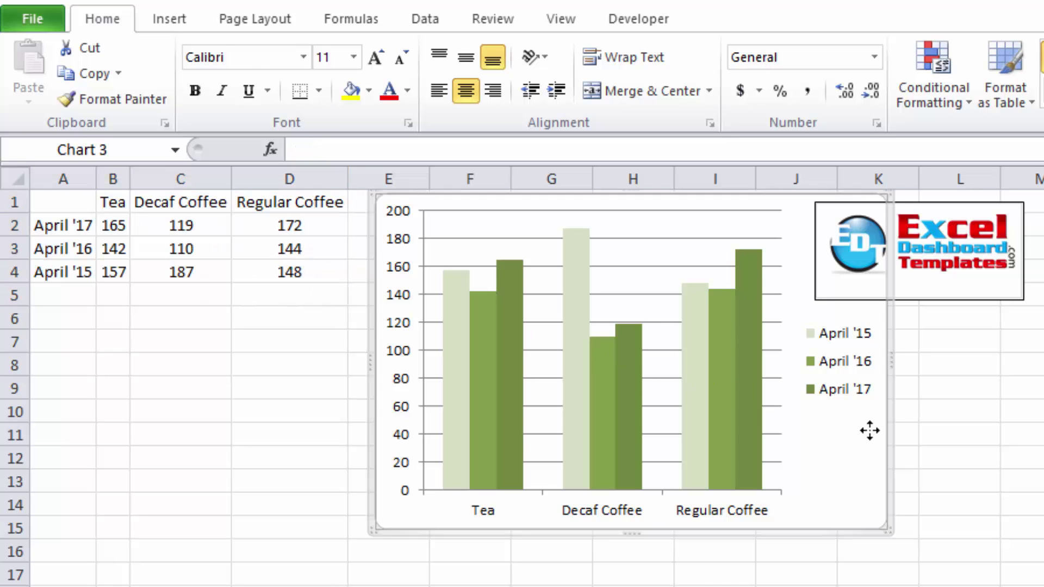
left_click(955, 551)
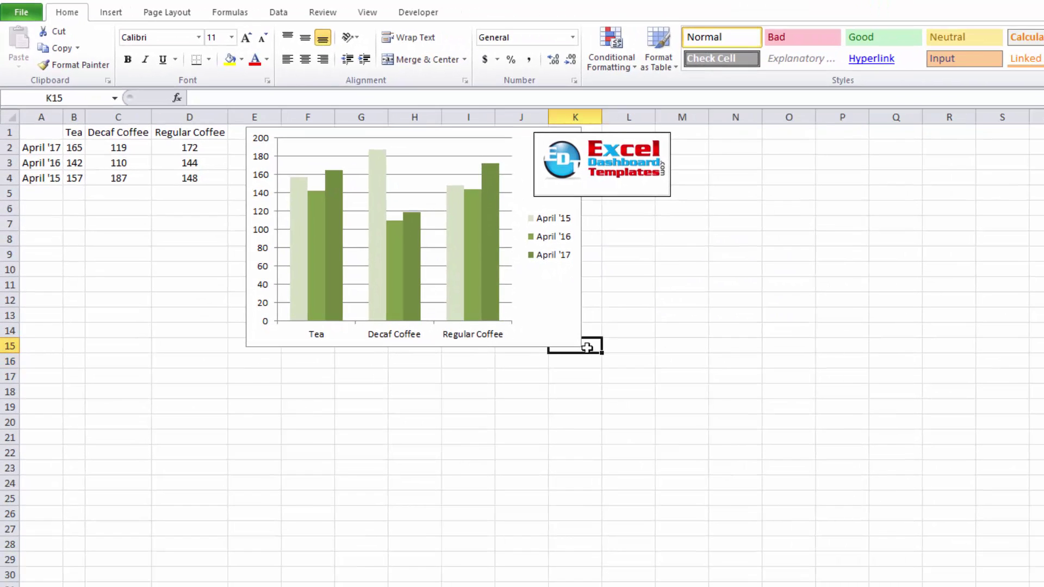
left_click_drag(669, 394, 12, 137)
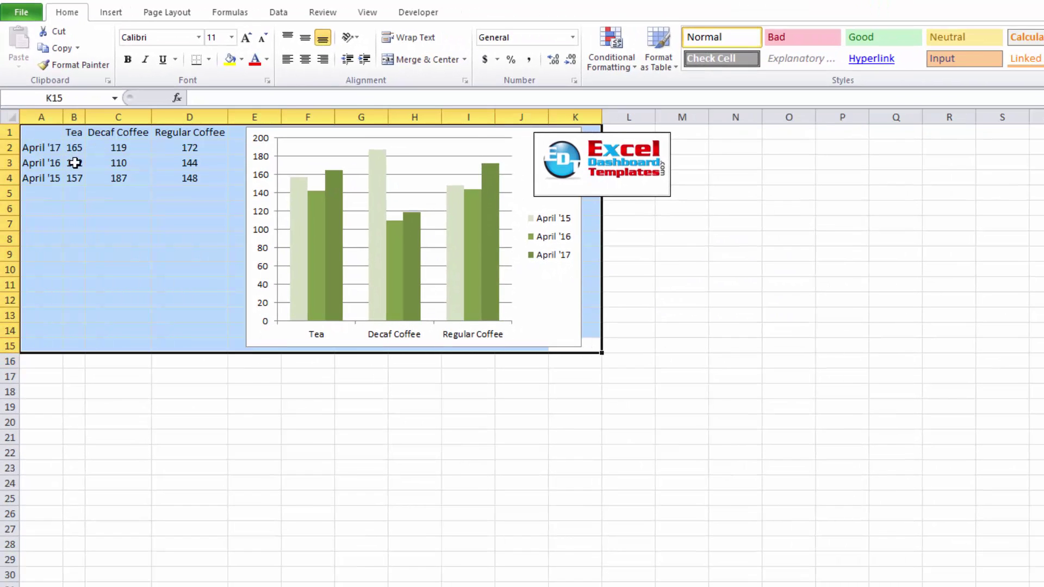
Copy the A1:K15 block, paste it at A16, and clear the copy marquee
key("ctrl+c")
left_click(43, 362)
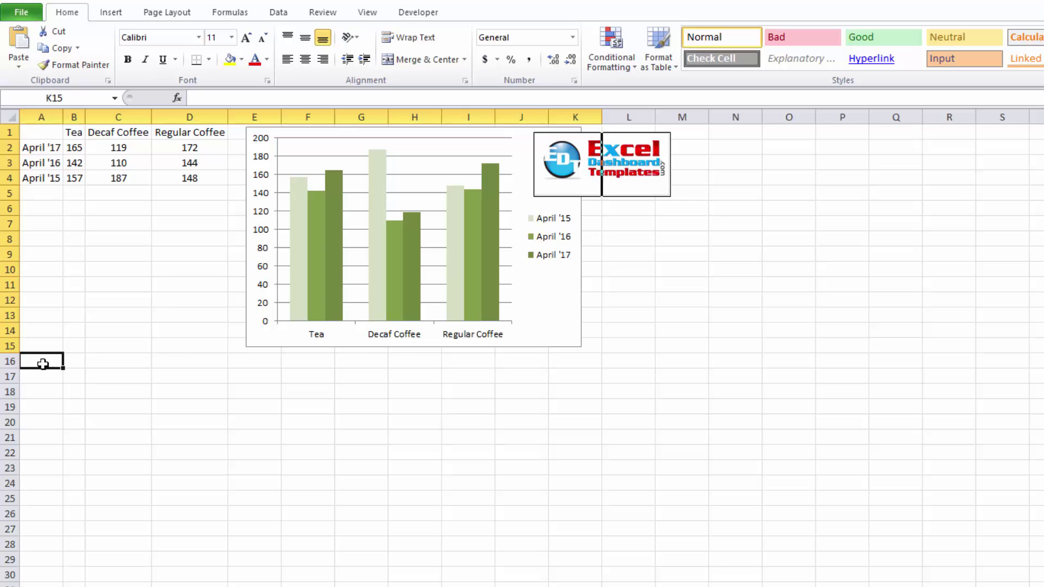
key("ctrl+v")
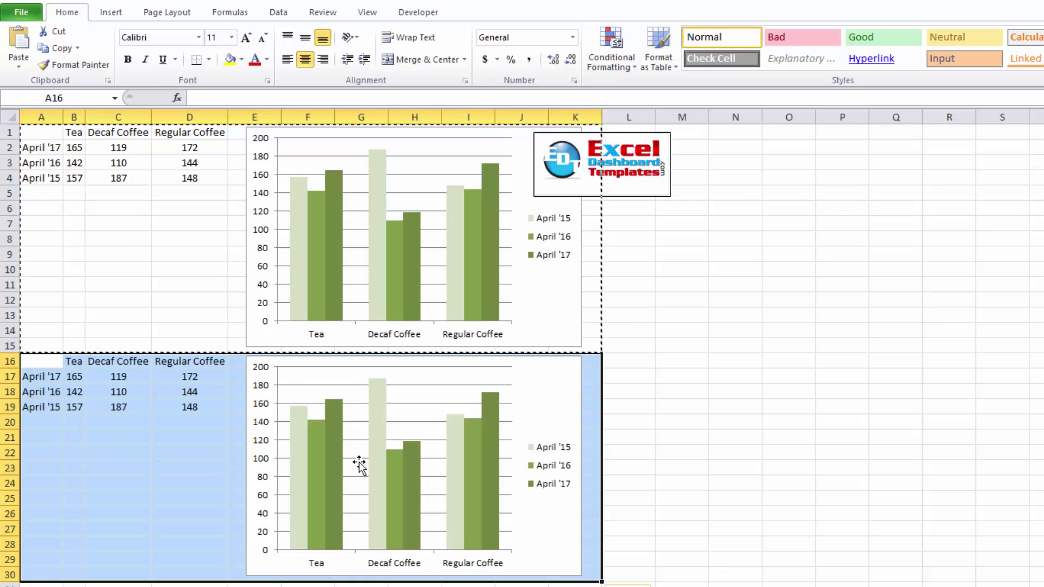
left_click(360, 461)
left_click(374, 450)
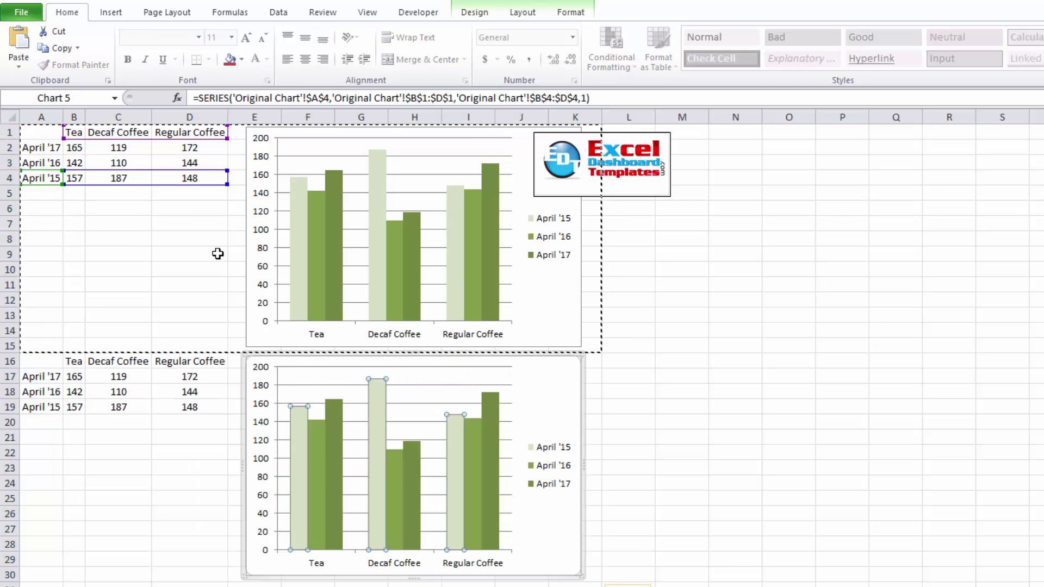
key("Escape")
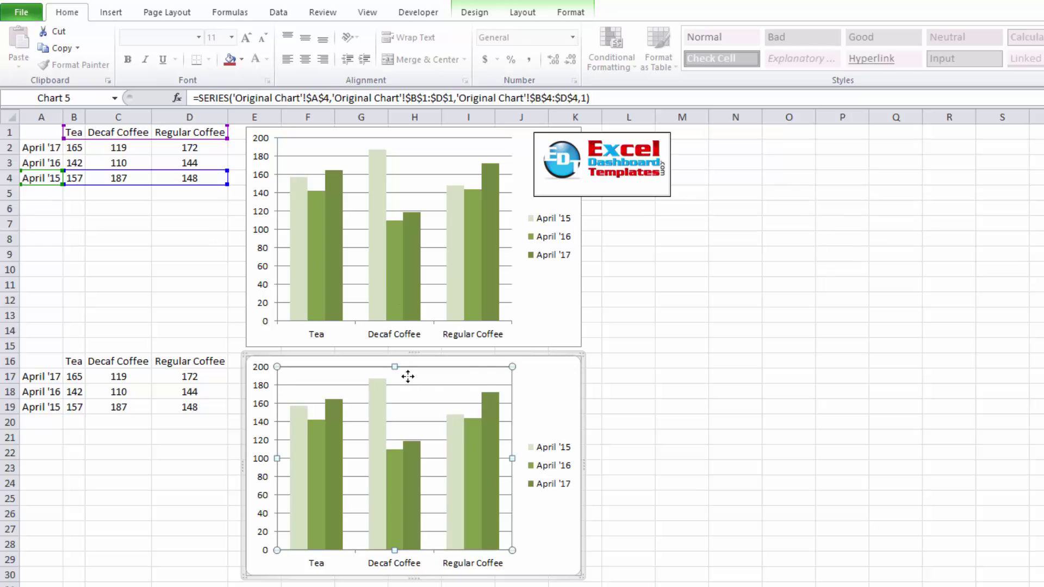
Check the pasted chart's April '15 and '16 series, which still reference the original rows
left_click(471, 426)
left_click(453, 451)
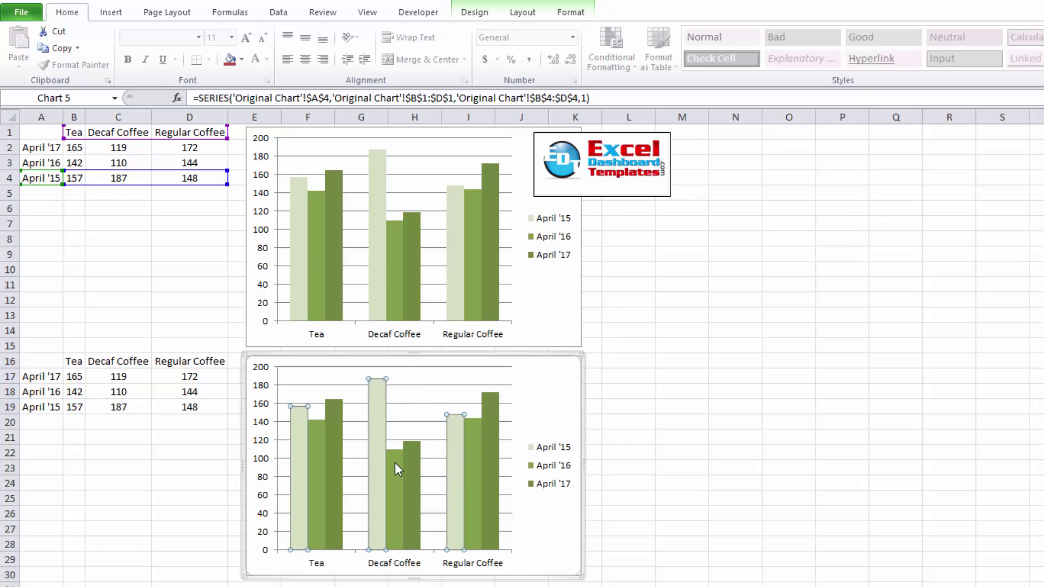
left_click(394, 463)
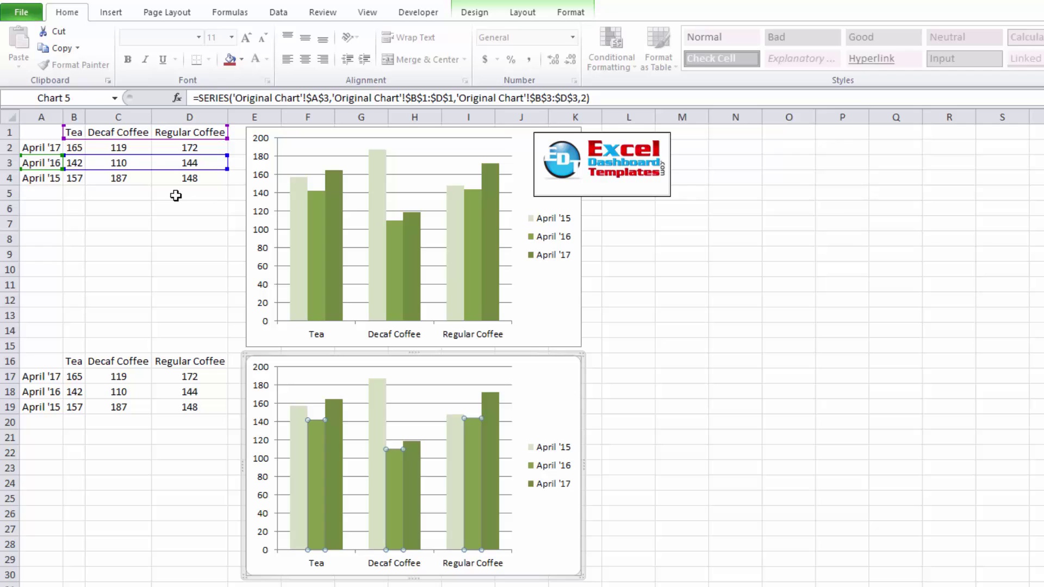
left_click(42, 377)
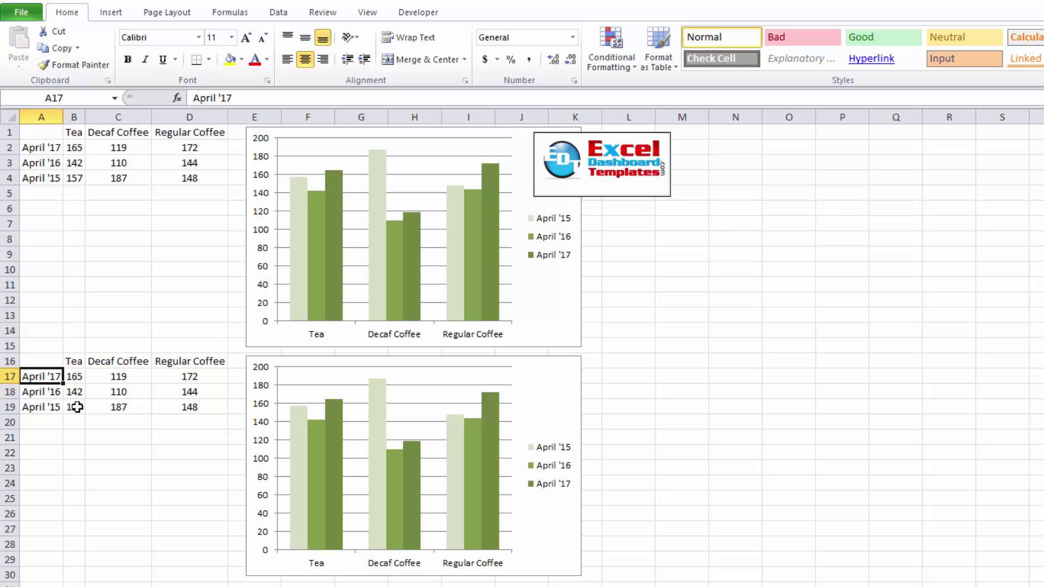
Relabel copied cells A17 and A18 from April to May '17 and May '16
key("F2")
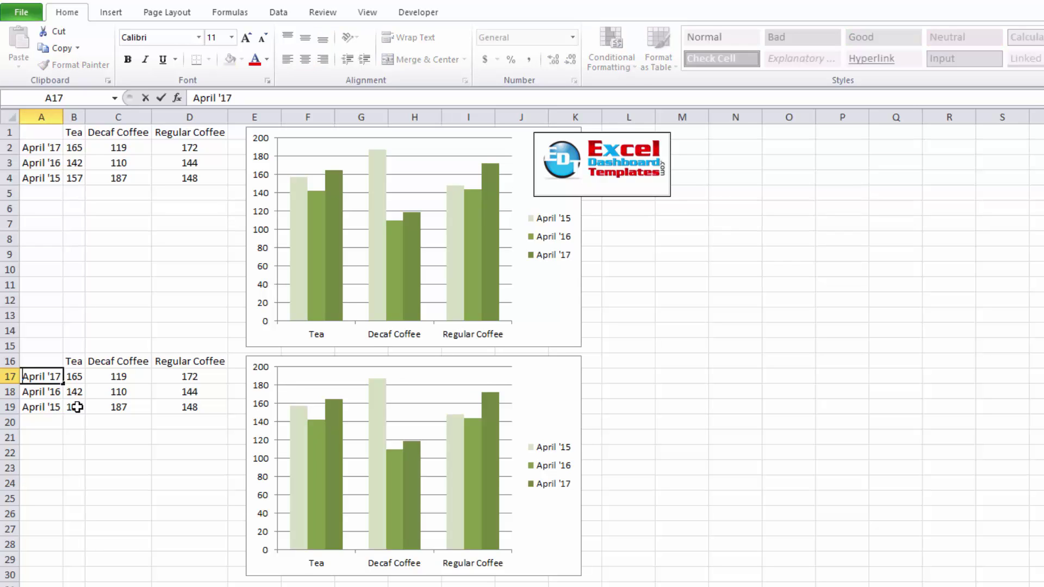
key("Home")
key("shift+Right")
key("shift+Right")
key("shift+Right")
key("shift+Right")
key("shift+Right")
type("May")
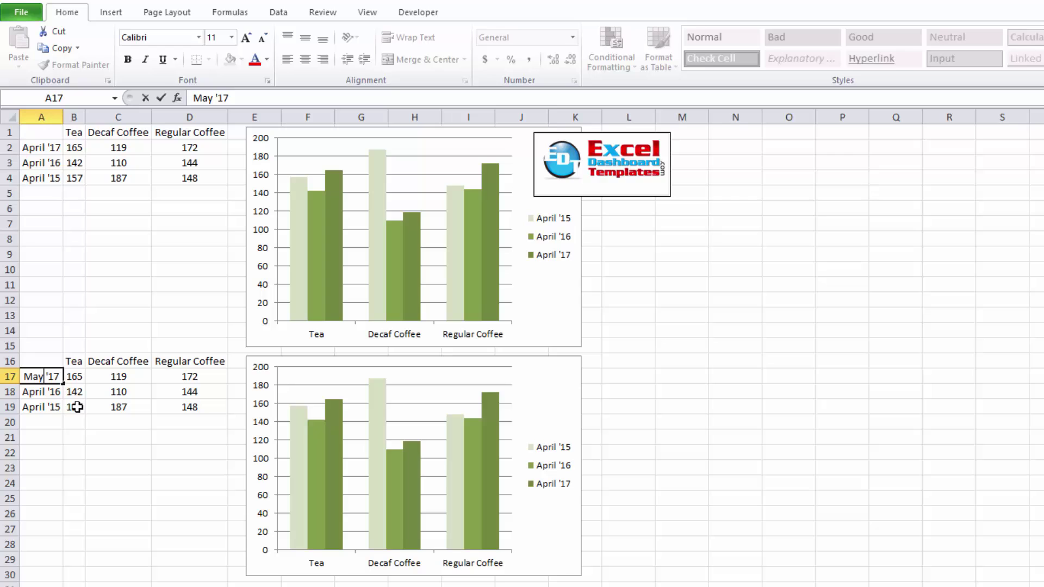
key("ctrl+Return")
key("Down")
key("F2")
key("Home")
key("shift+Right")
key("shift+Right")
key("shift+Right")
key("shift+Right")
key("shift+Right")
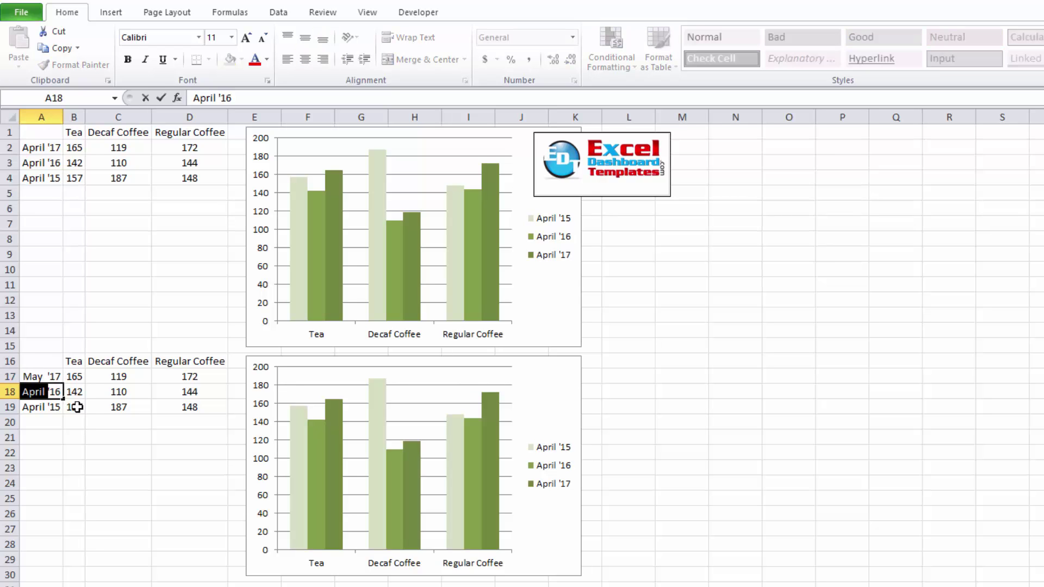
type("May")
key("ctrl+Return")
Relabel cell A19 from April '15 to May '15
key("Down")
key("F2")
key("Home")
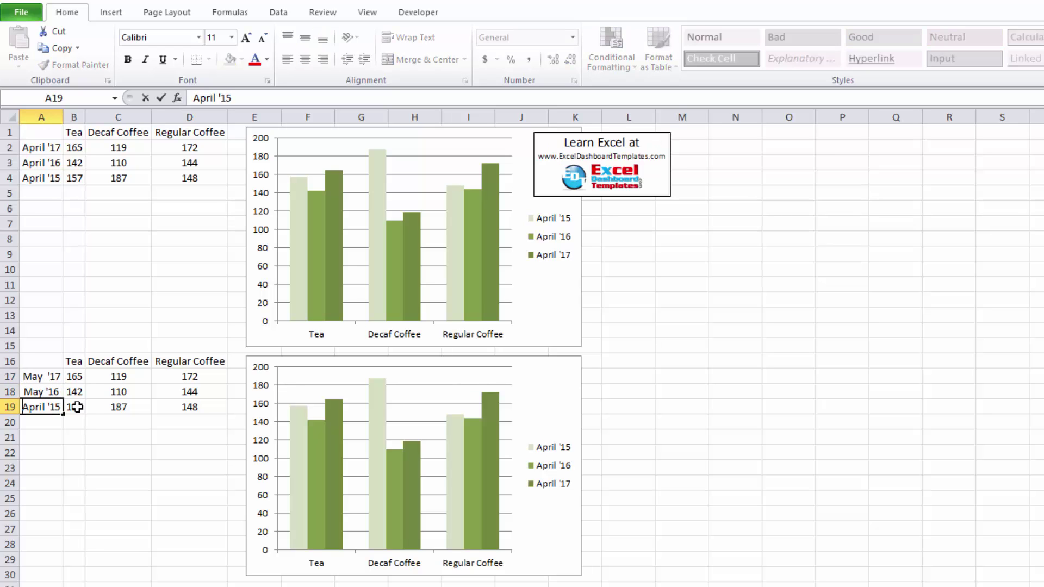
type("May")
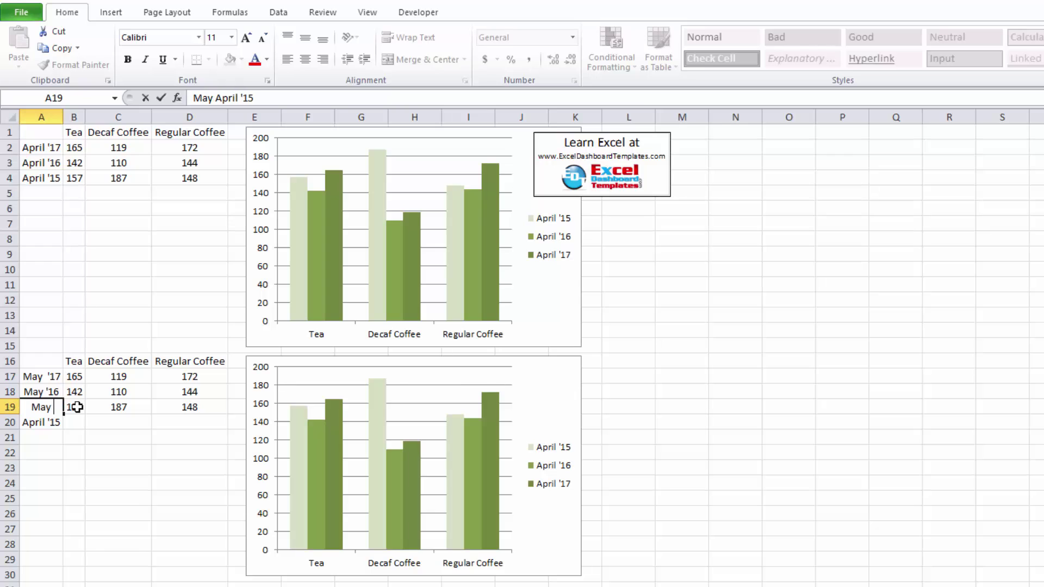
key("shift+Right")
key("shift+Right")
key("shift+Right")
key("shift+Right")
key("shift+Right")
key("BackSpace")
key("Return")
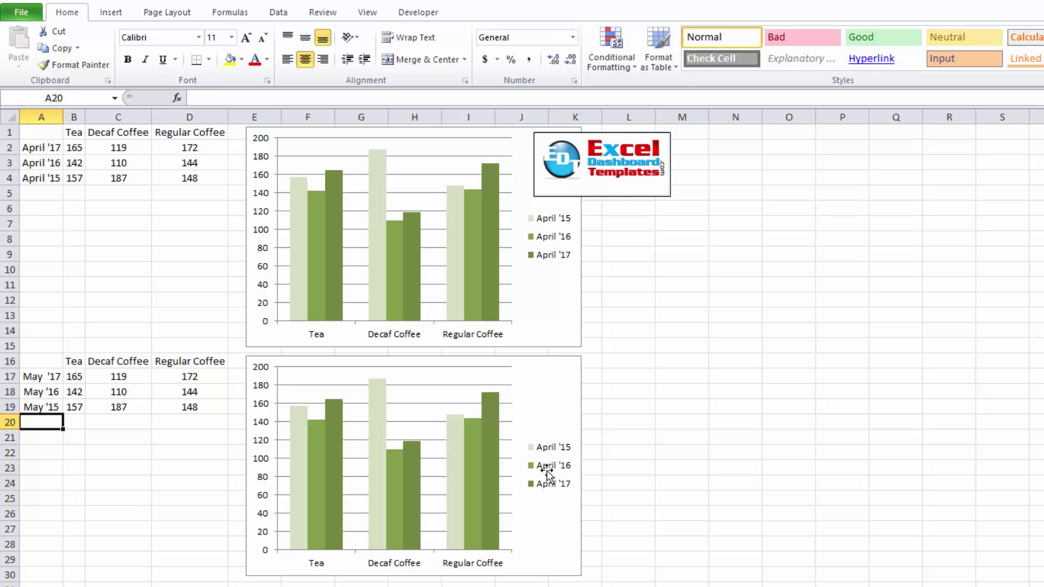
Enter Decaf Coffee values 5000 in C18 and 1000 in C19
left_click(548, 473)
left_click(491, 490)
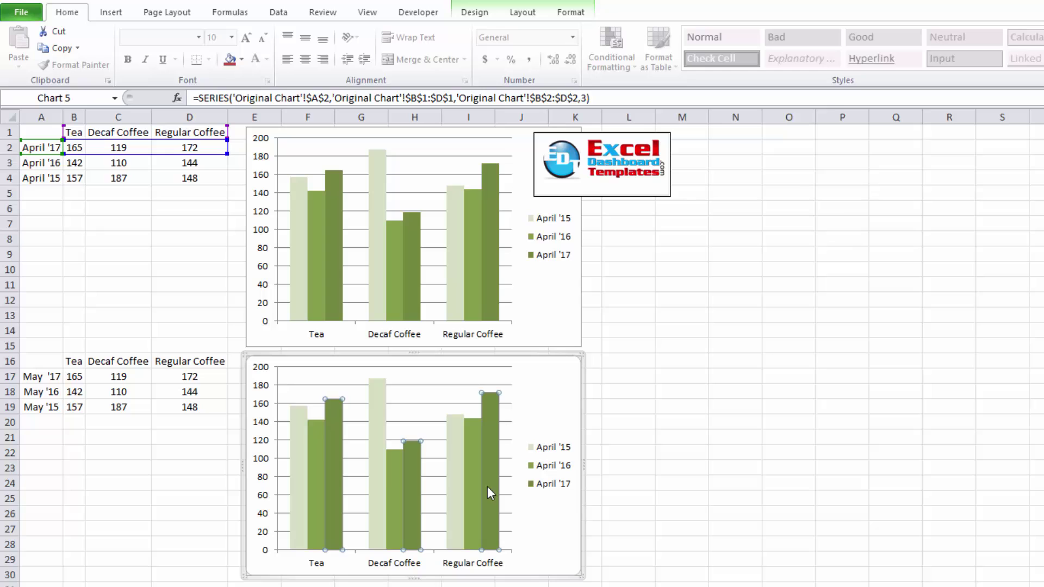
left_click(118, 387)
type("5000")
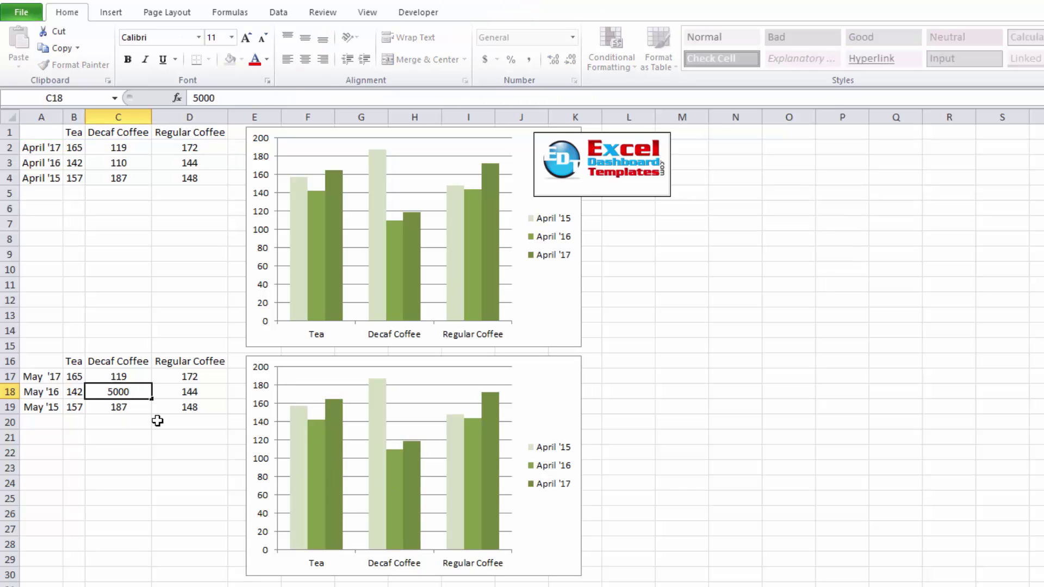
key("Return")
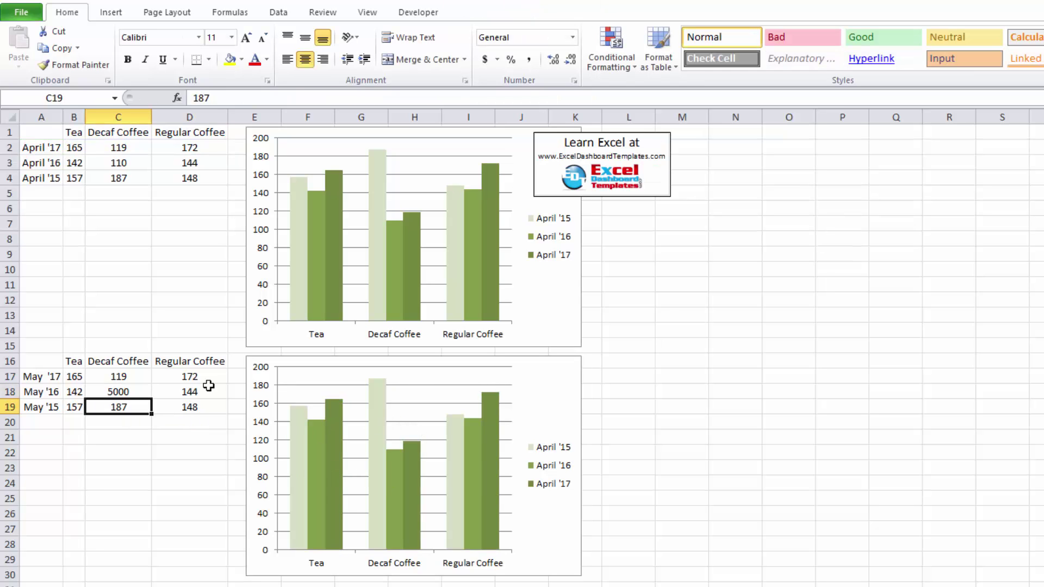
type("100")
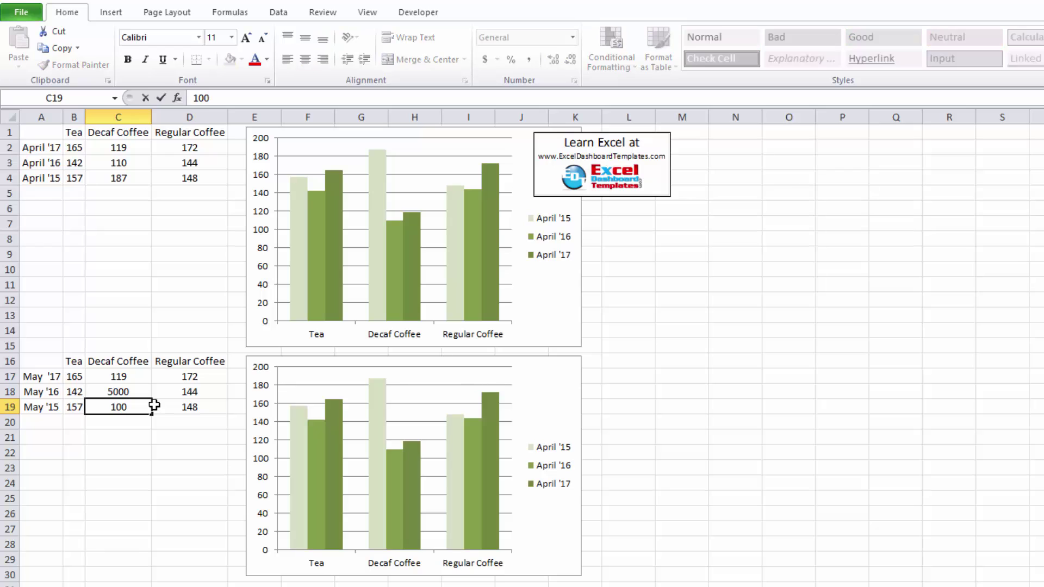
type("0")
key("Return")
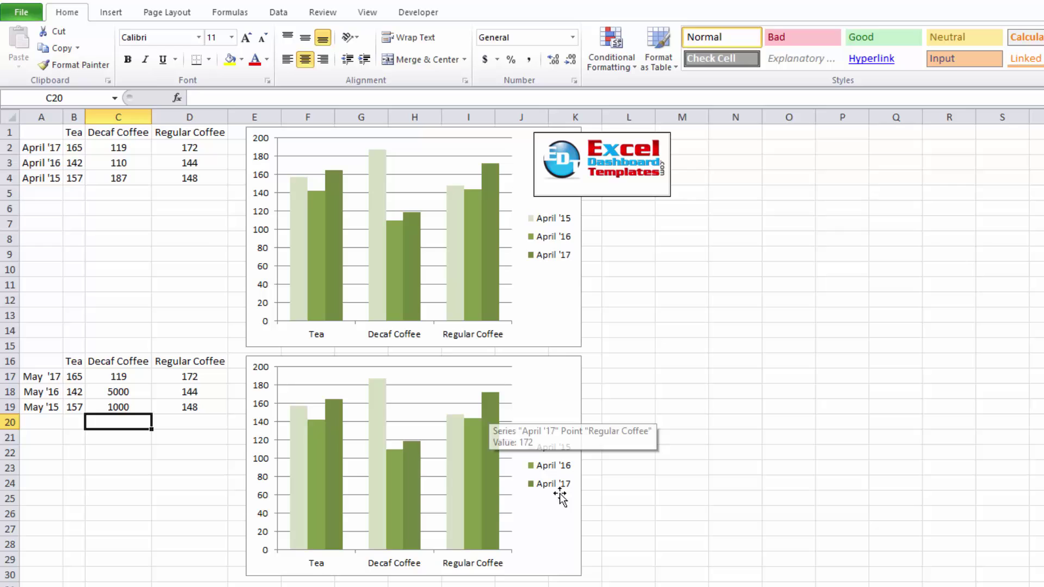
left_click(633, 527)
left_click(550, 418)
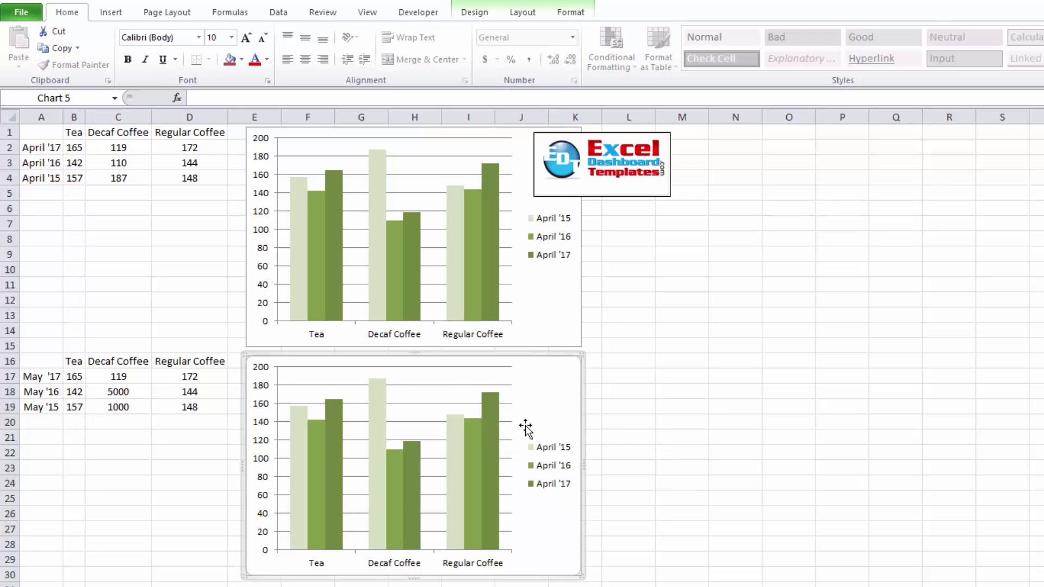
mouse_move(469, 435)
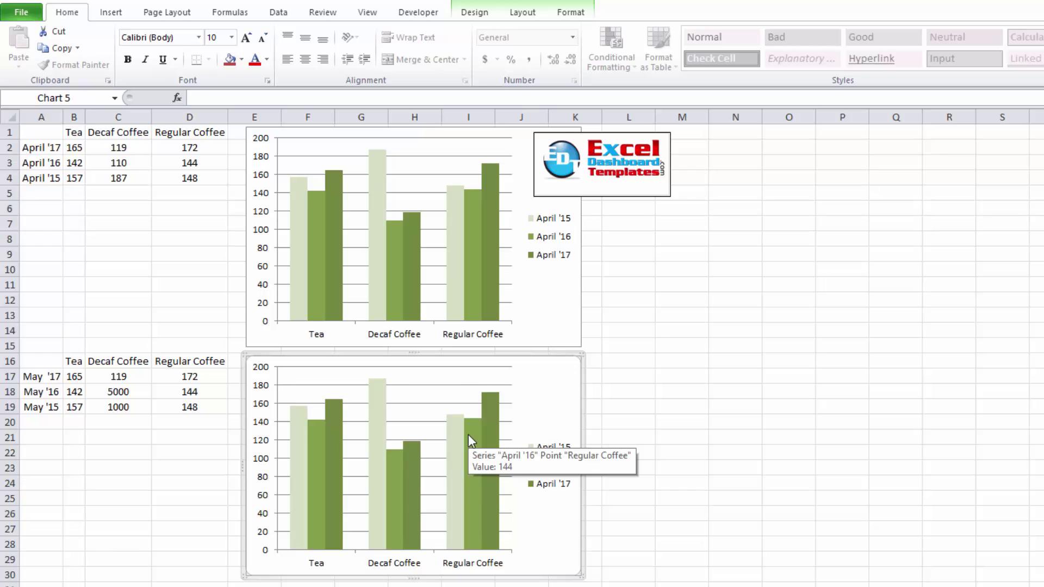
left_click(611, 391)
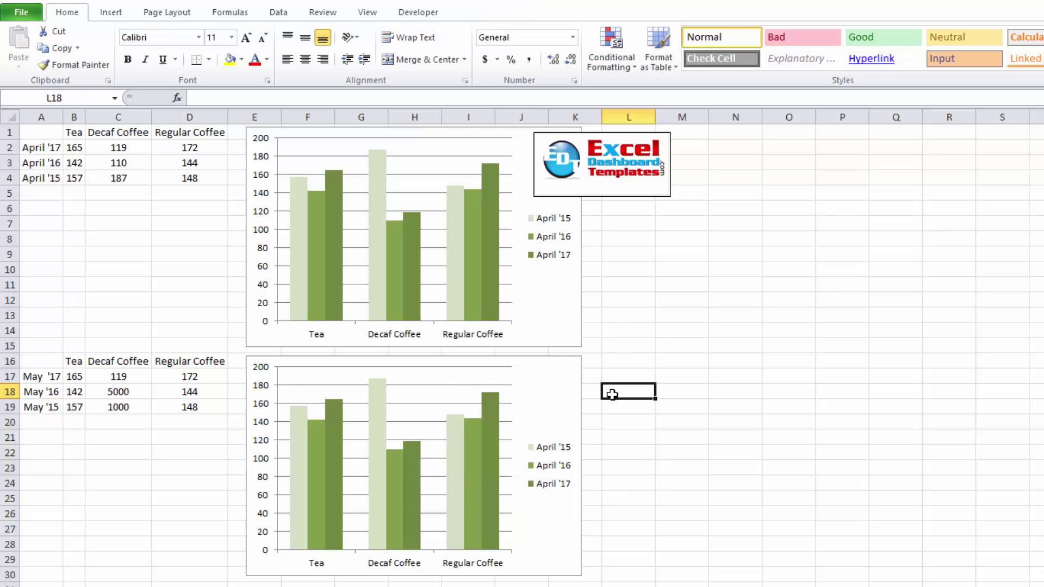
left_click(564, 408)
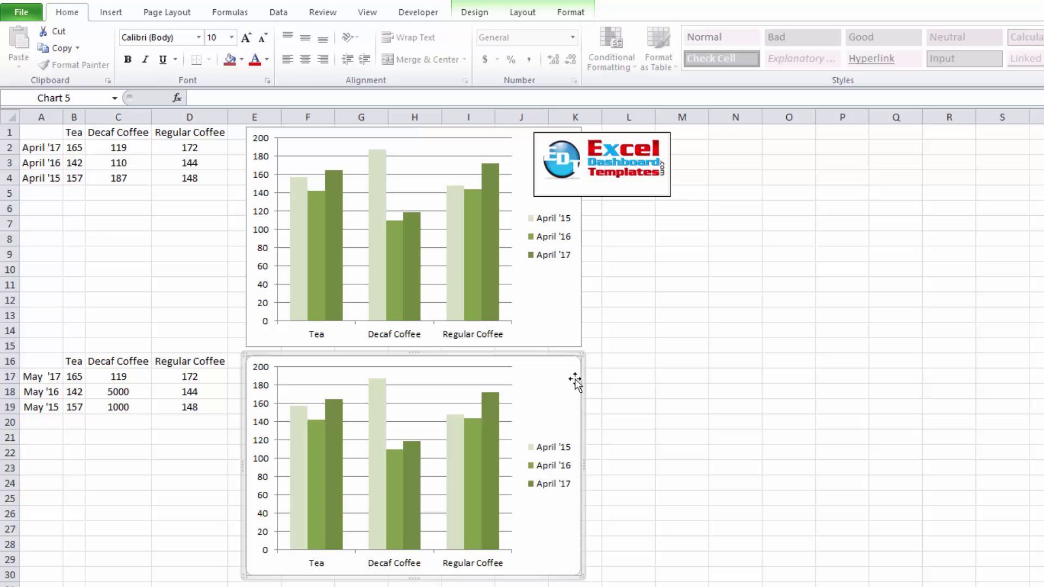
left_click(609, 377)
left_click(492, 413)
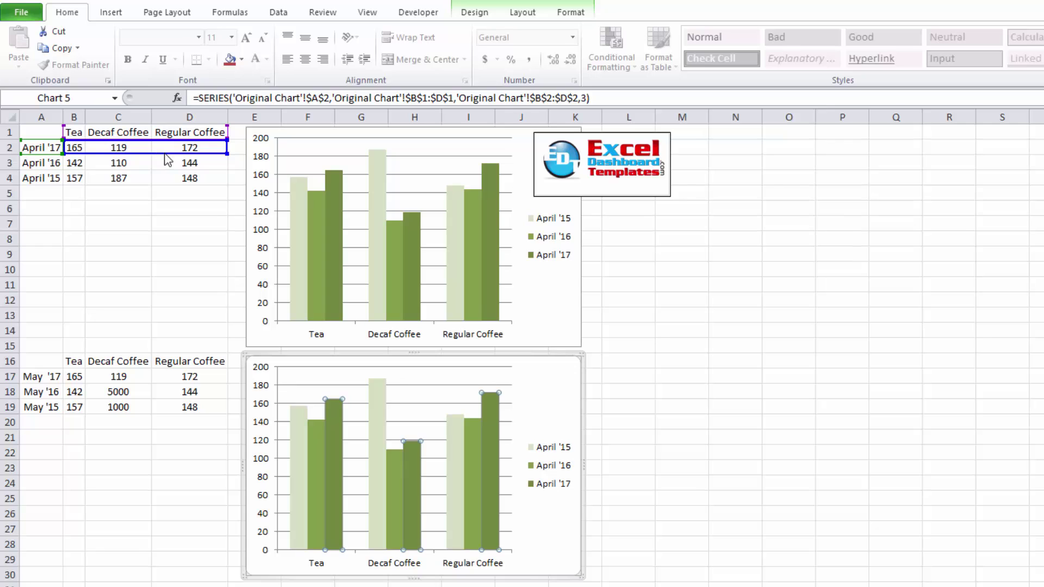
left_click_drag(163, 162, 161, 387)
left_click_drag(40, 156, 30, 378)
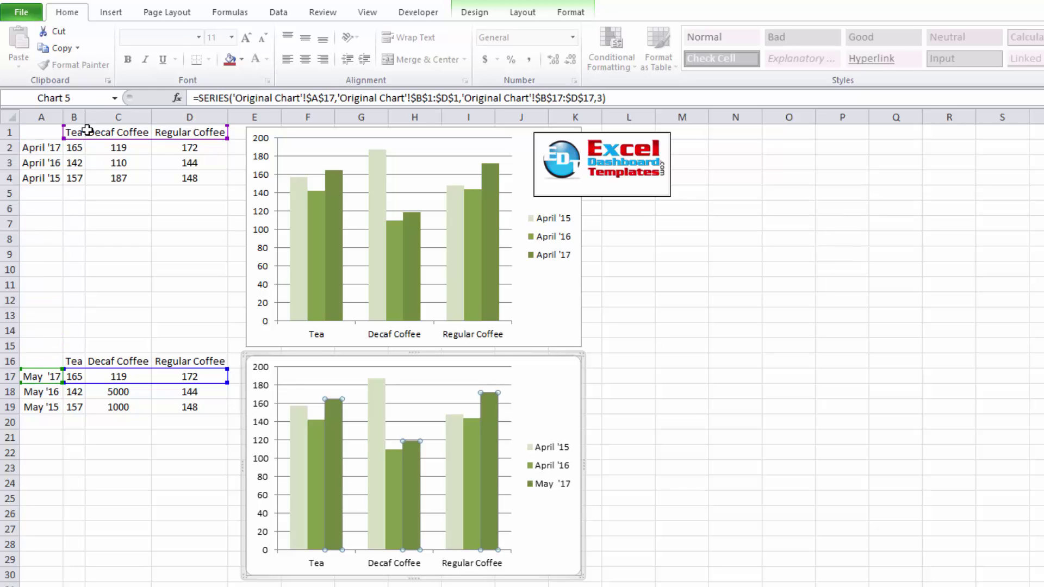
left_click_drag(90, 128, 105, 362)
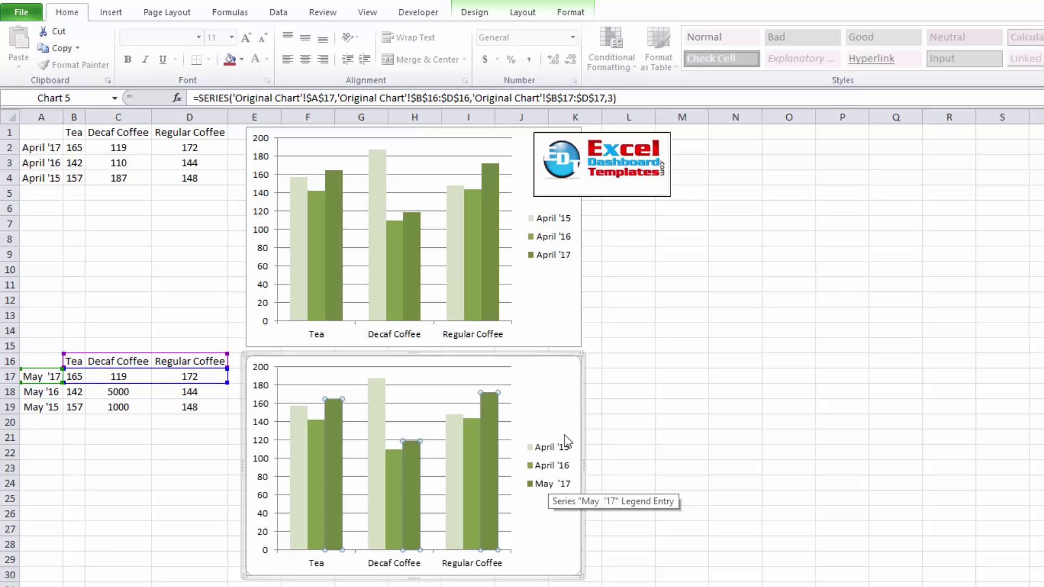
left_click(691, 394)
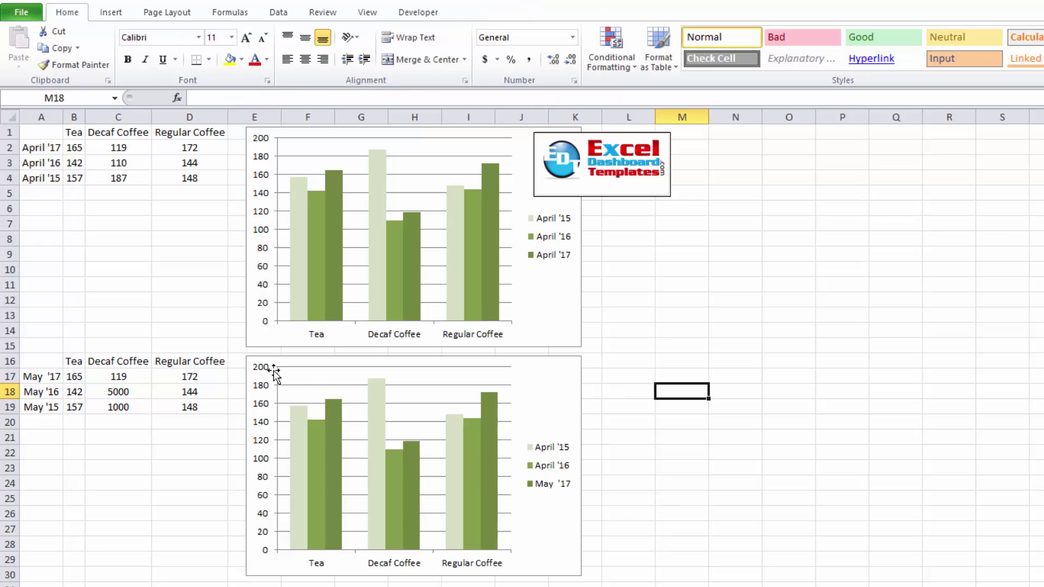
left_click(404, 471)
left_click(383, 472)
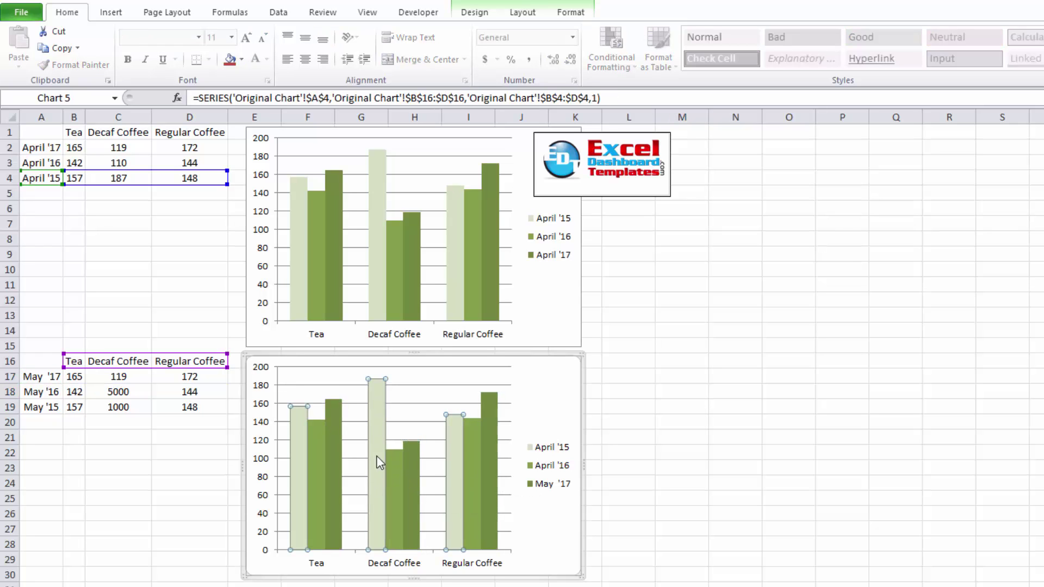
left_click_drag(147, 186, 145, 411)
left_click_drag(43, 182, 53, 411)
left_click(185, 449)
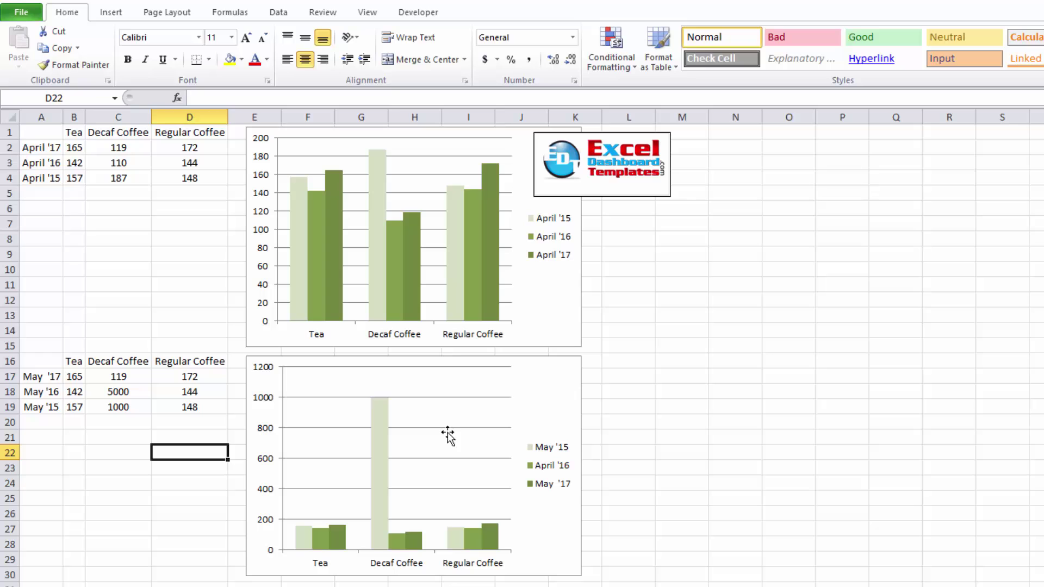
left_click(674, 408)
key("ctrl+z")
key("ctrl+z")
key("ctrl+z")
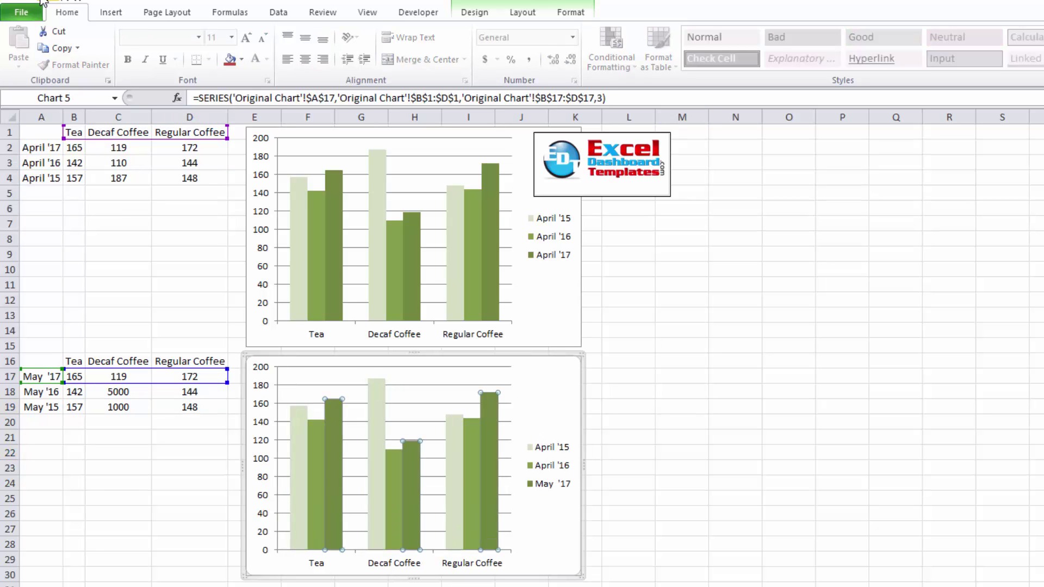
key("ctrl+z")
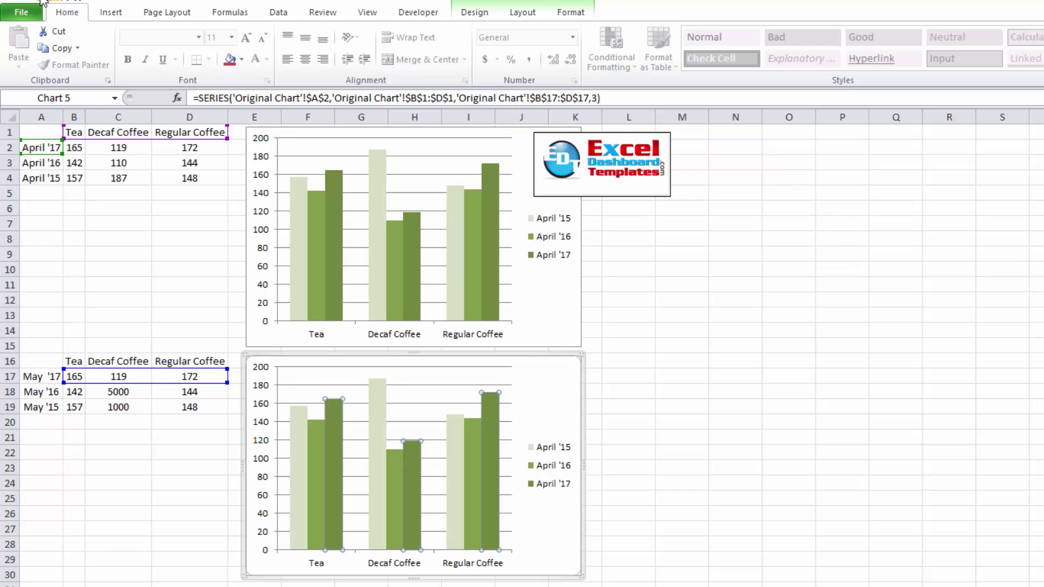
Select the lower copied chart, inspecting its April '17 and April '16 series
left_click(636, 331)
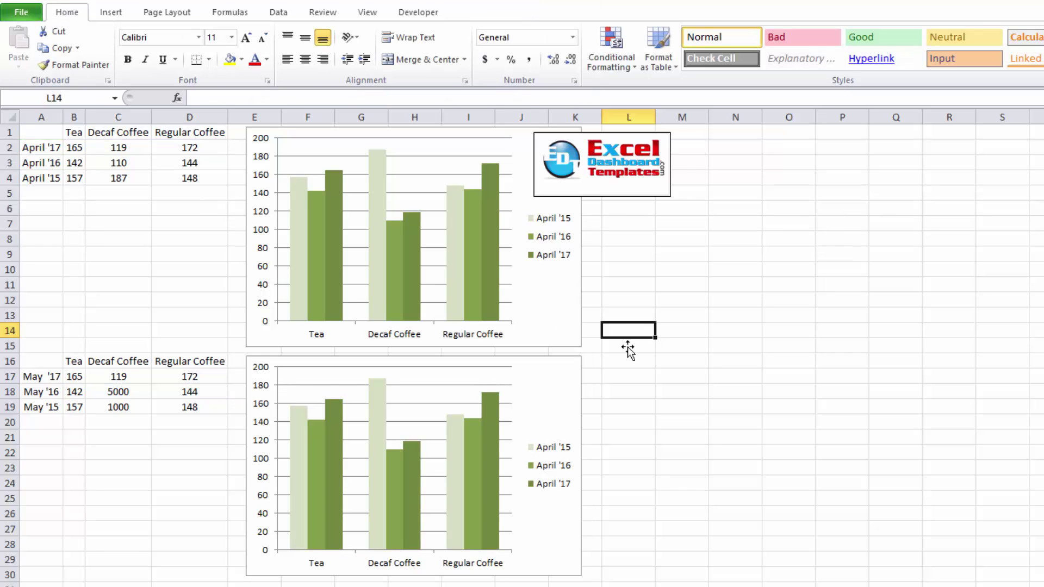
left_click(541, 373)
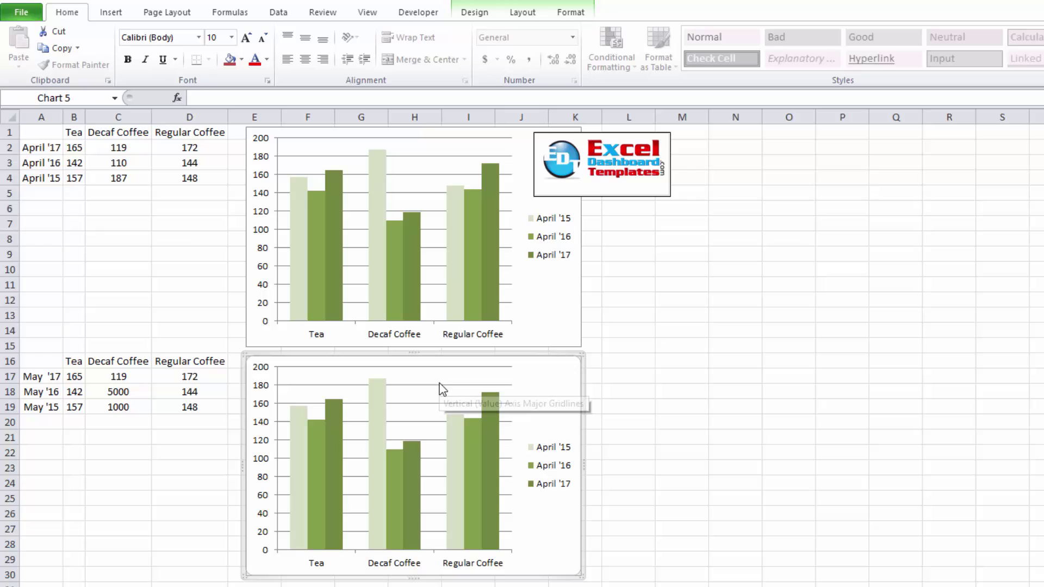
left_click(368, 405)
left_click(335, 436)
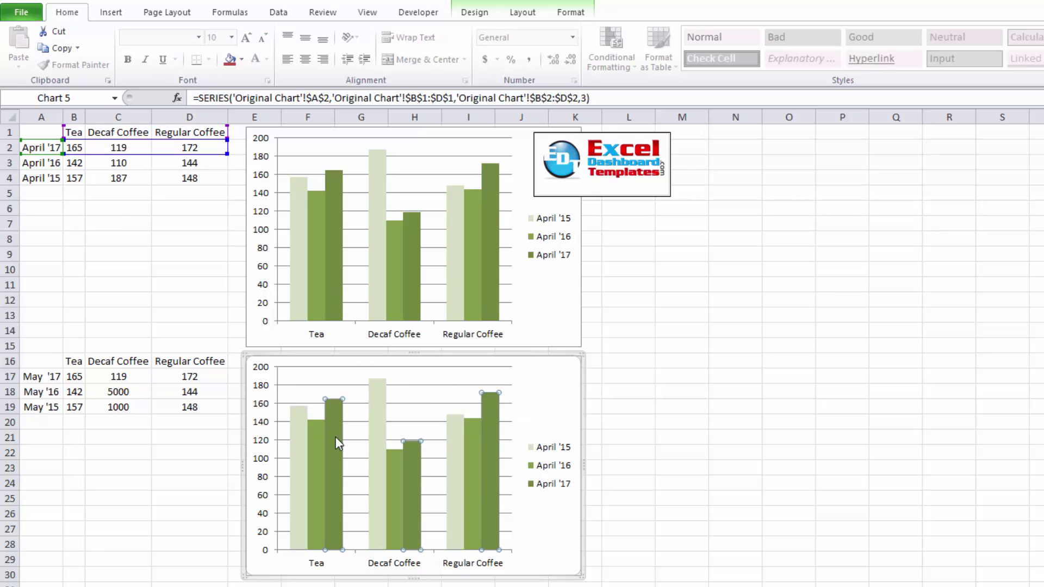
left_click(322, 445)
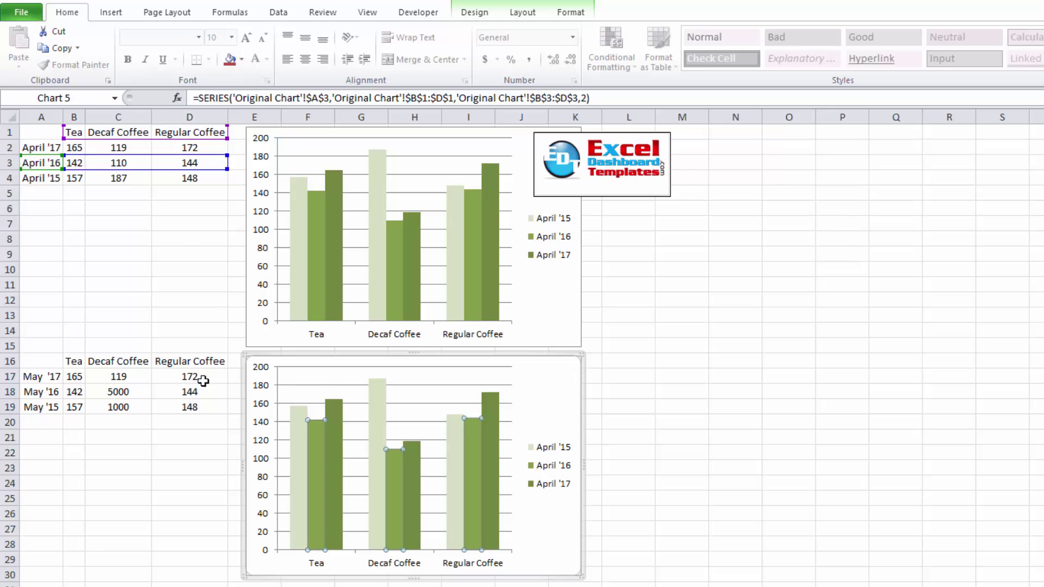
left_click(559, 437)
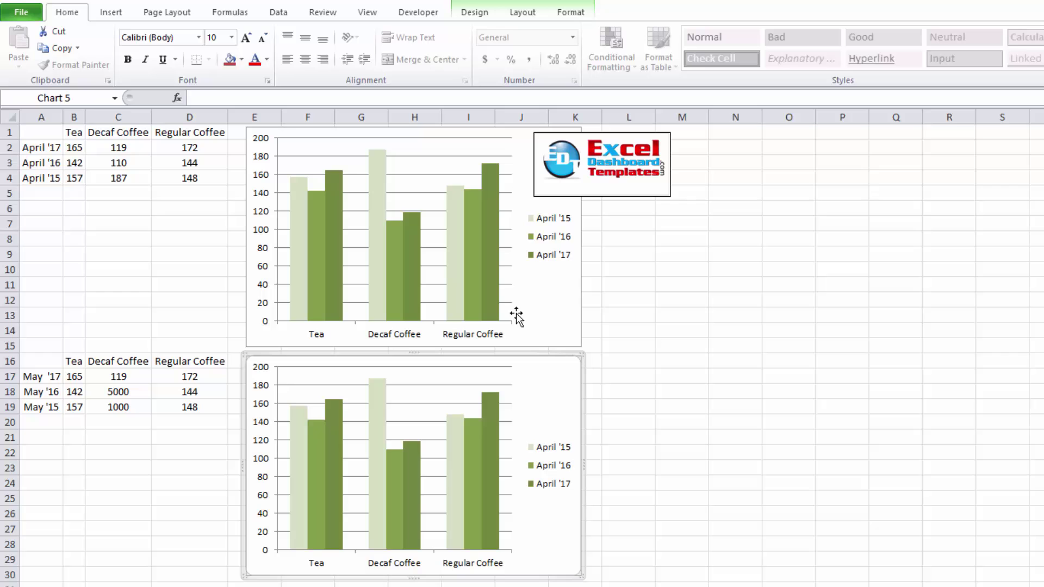
Repoint the April '17 series to name A17 (May '17) and values B17:D17
left_click(474, 12)
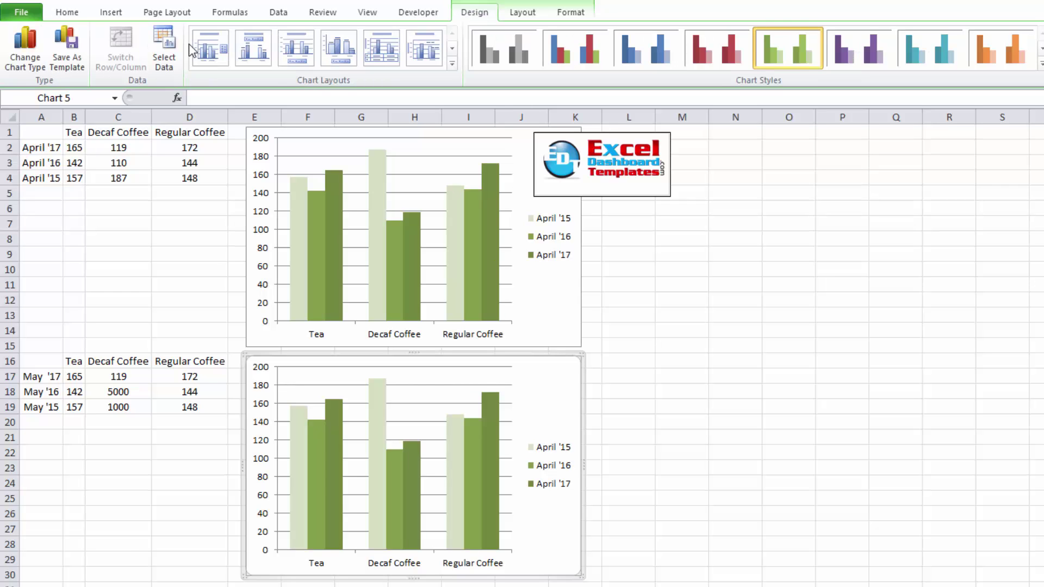
left_click(159, 50)
left_click(172, 259)
left_click(170, 272)
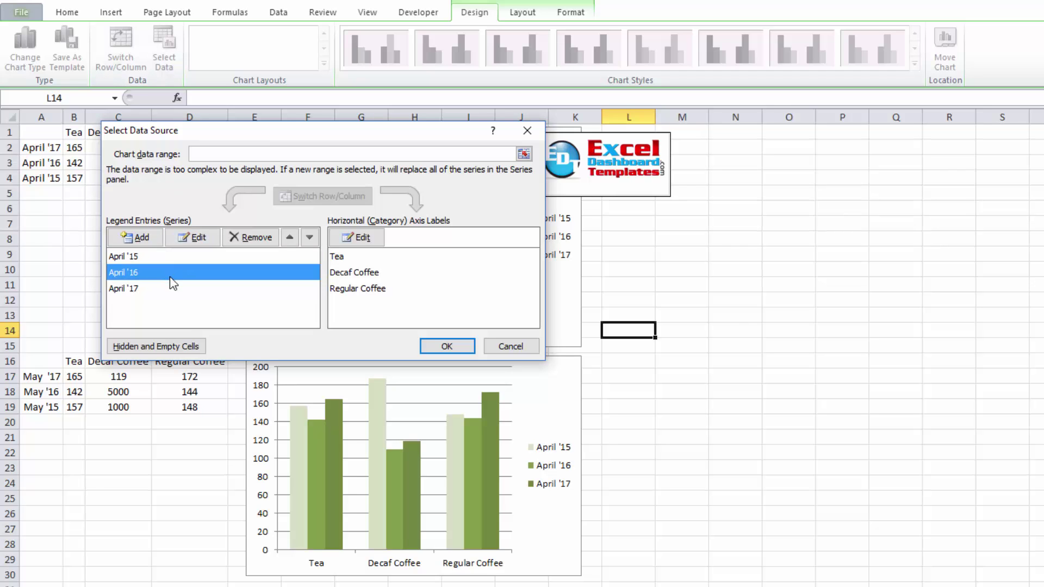
left_click(172, 280)
left_click(187, 239)
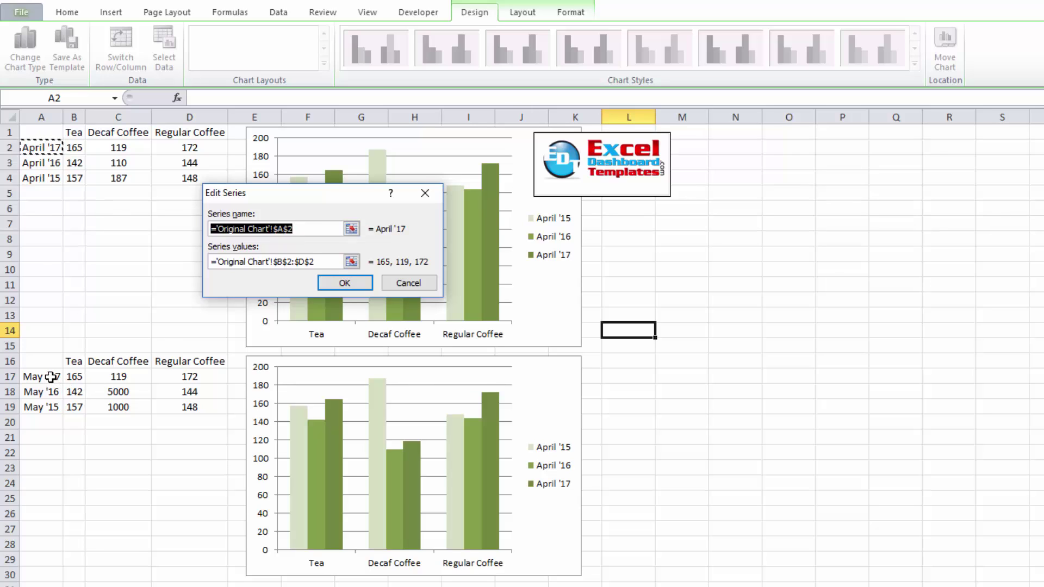
left_click(50, 377)
left_click(296, 262)
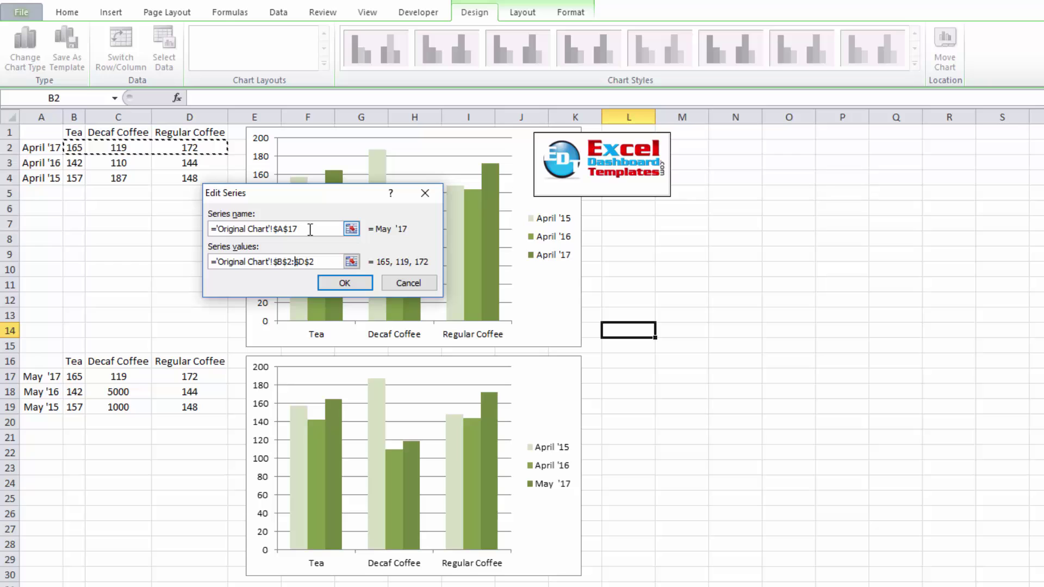
left_click(309, 230)
key("Tab")
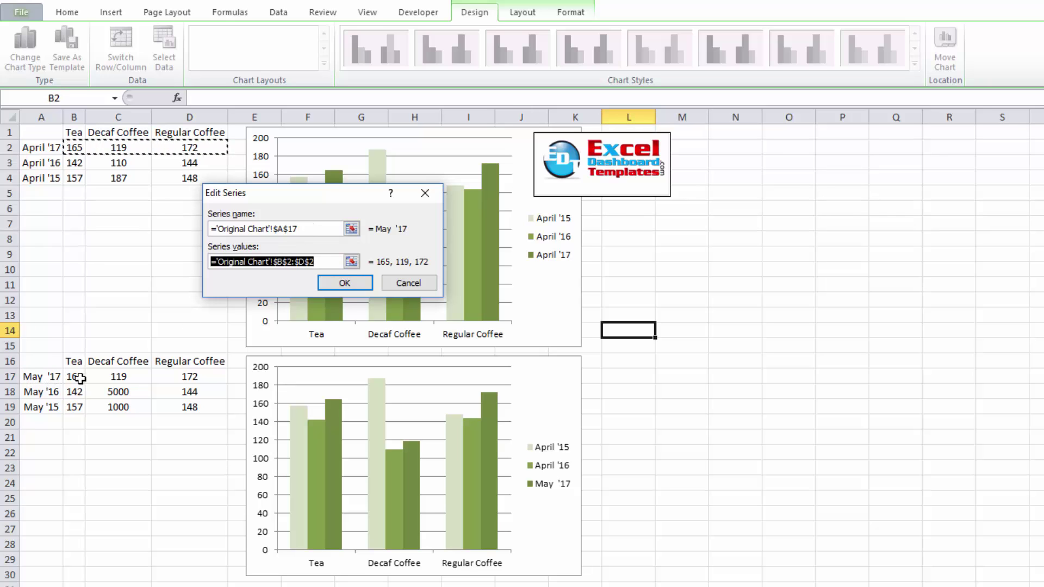
left_click_drag(84, 379, 226, 376)
left_click(344, 283)
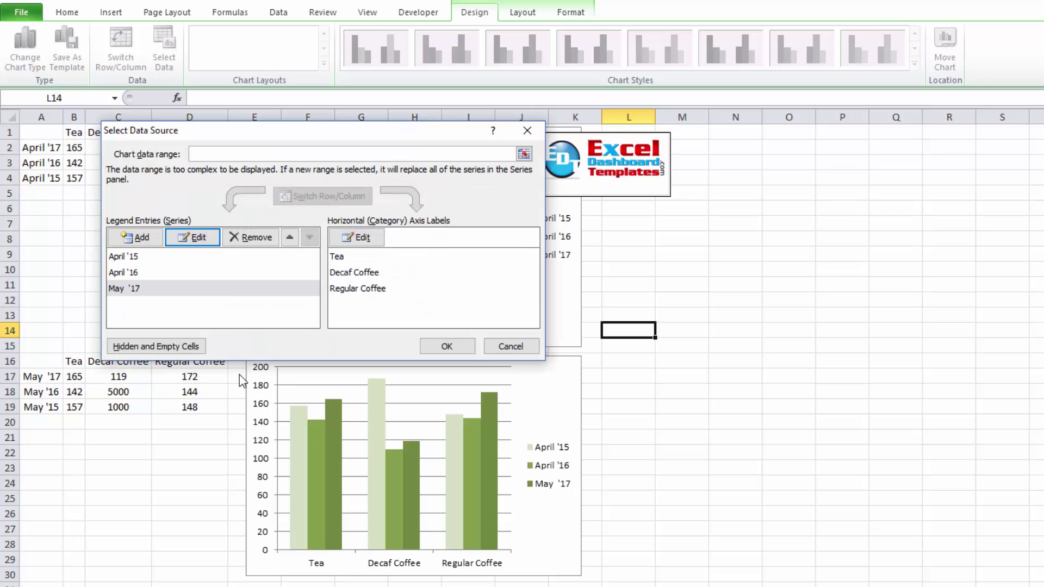
Set the April '16 series name to A18 (May '16) and values to B18:D18
left_click(166, 273)
left_click(191, 237)
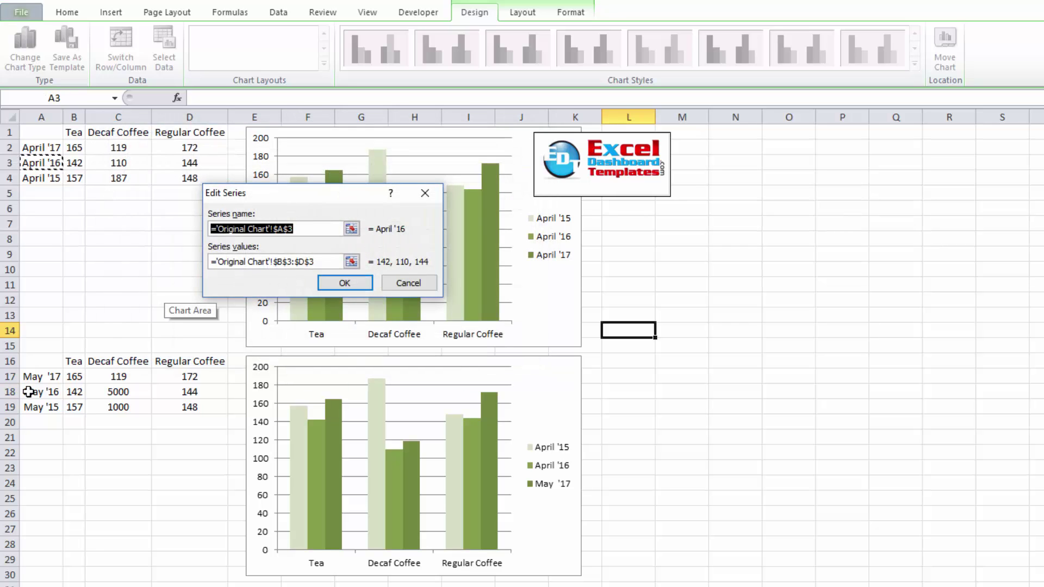
left_click(28, 393)
key("Tab")
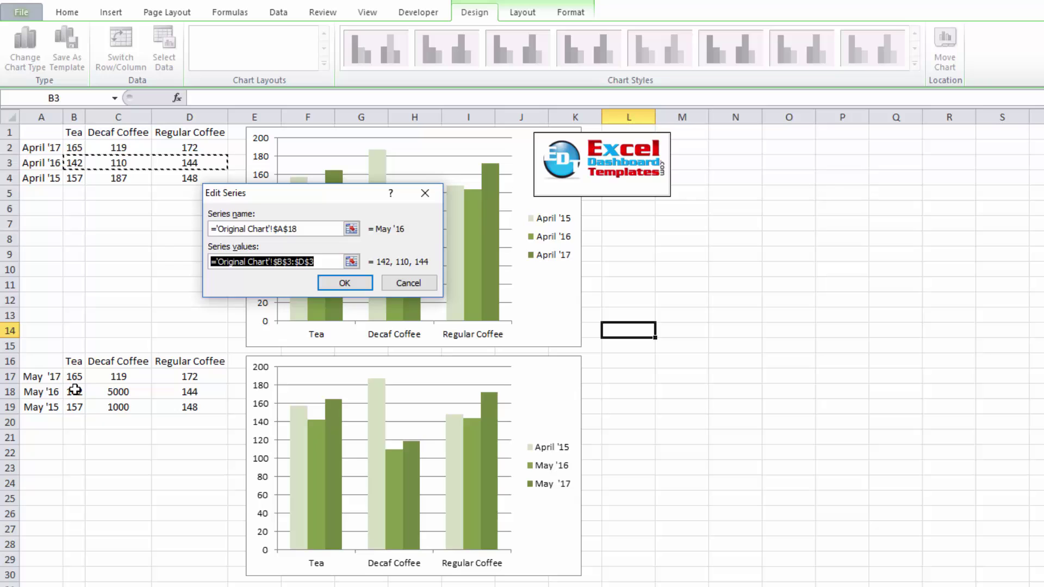
left_click_drag(71, 393, 171, 396)
Confirm the May '16 series edit and review the May '17 series without changes
left_click(341, 284)
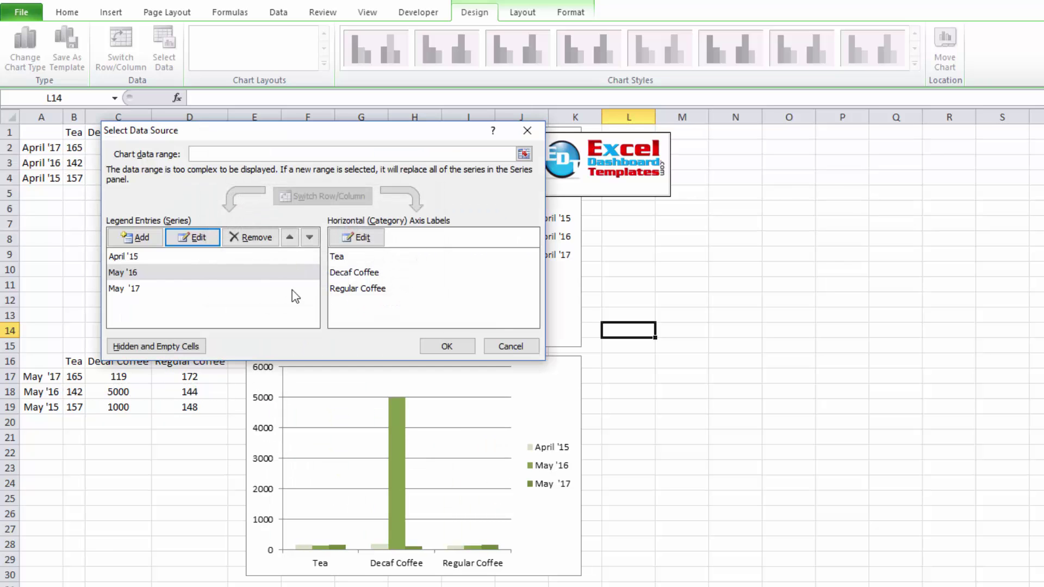
left_click(227, 288)
left_click(211, 243)
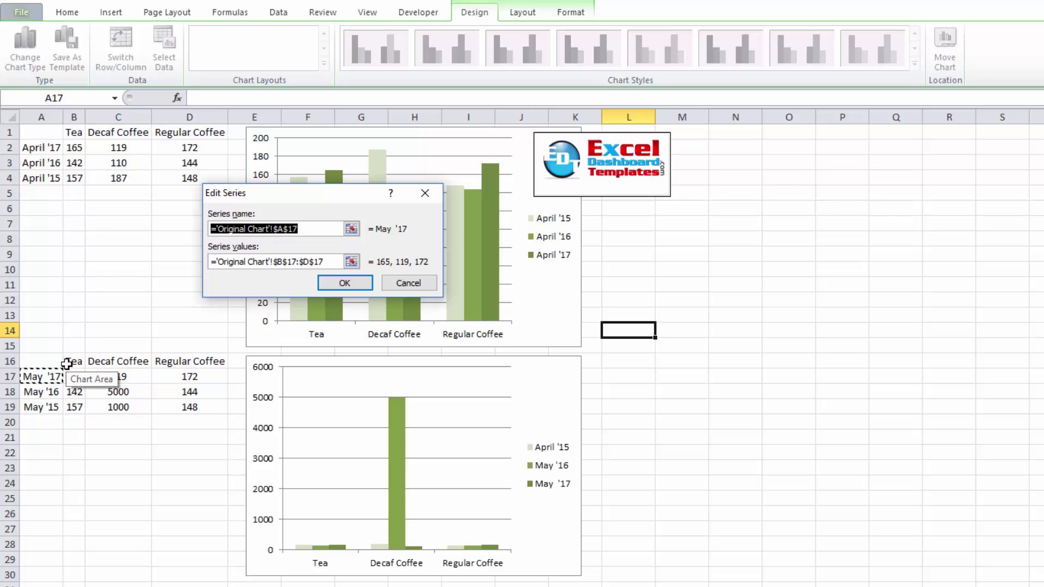
left_click(429, 292)
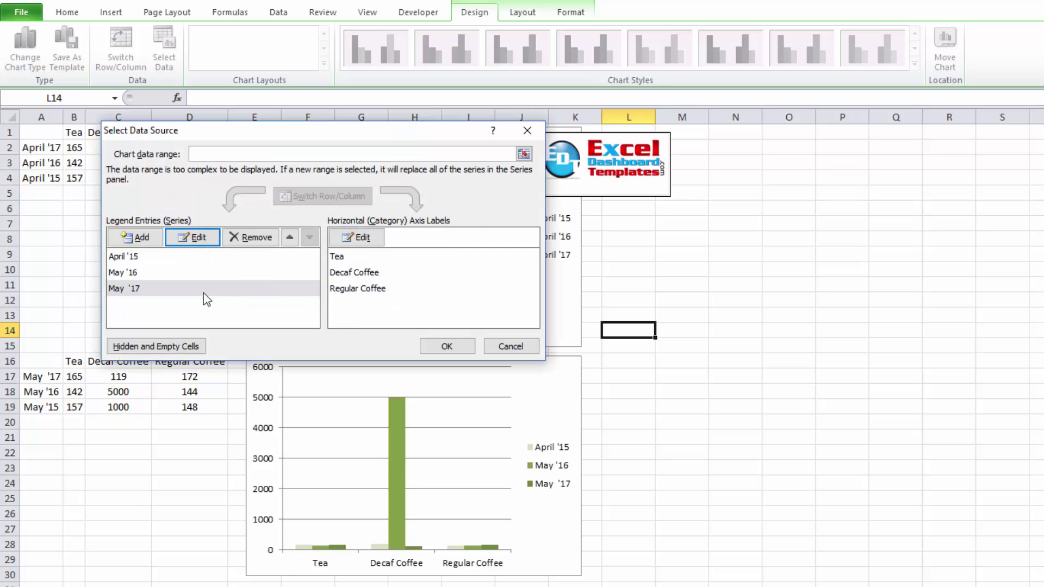
Repoint April '15 to May '15 (A19, B19:D19), then cancel Select Data Source, discarding all edits
left_click(208, 258)
left_click(204, 237)
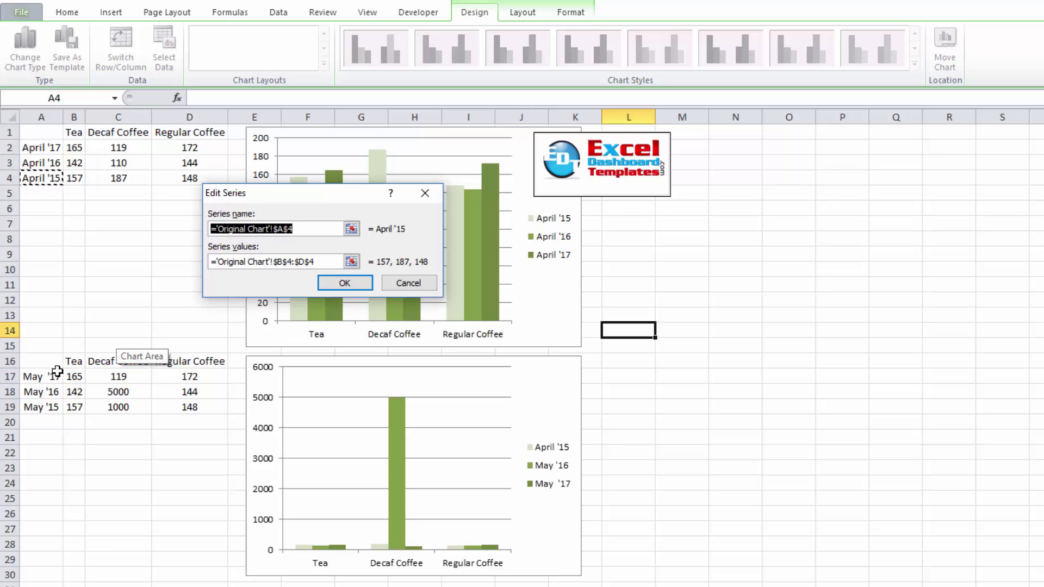
left_click(46, 406)
key("Tab")
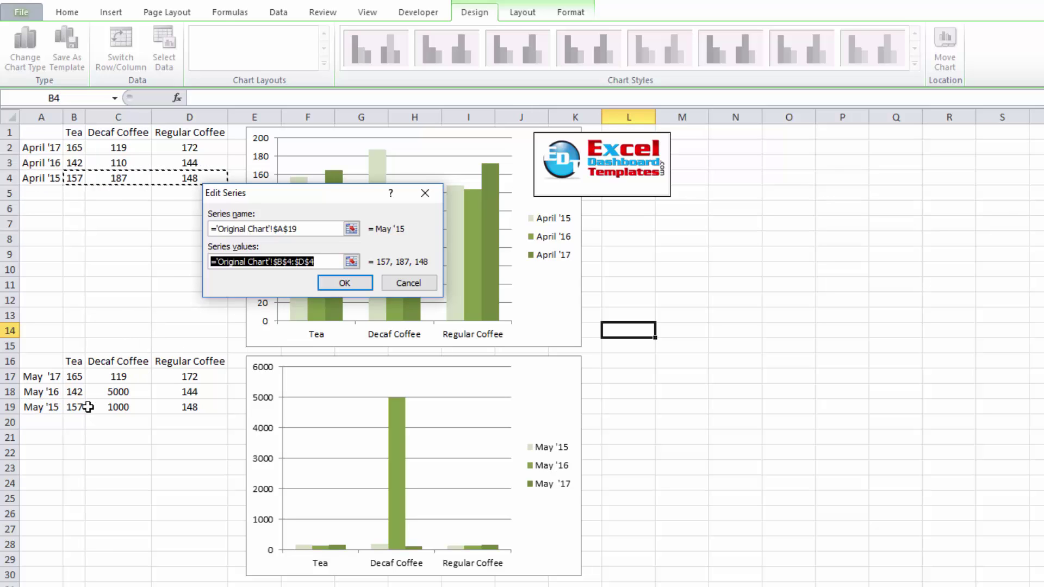
left_click(80, 408)
left_click_drag(101, 410, 205, 407)
left_click(345, 283)
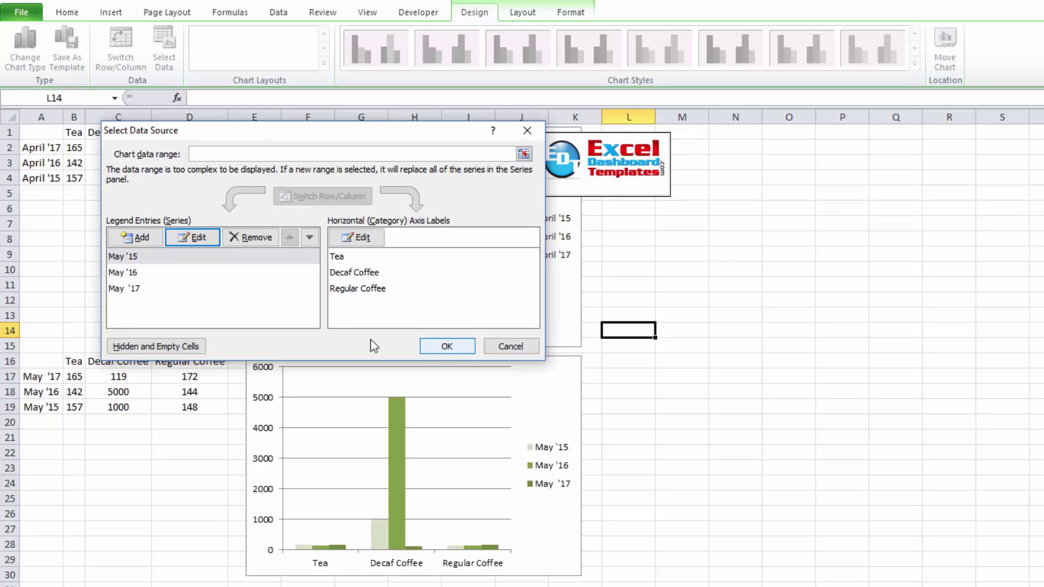
left_click(514, 348)
Review the May table A16:D19, then select the lower copied chart
left_click(599, 349)
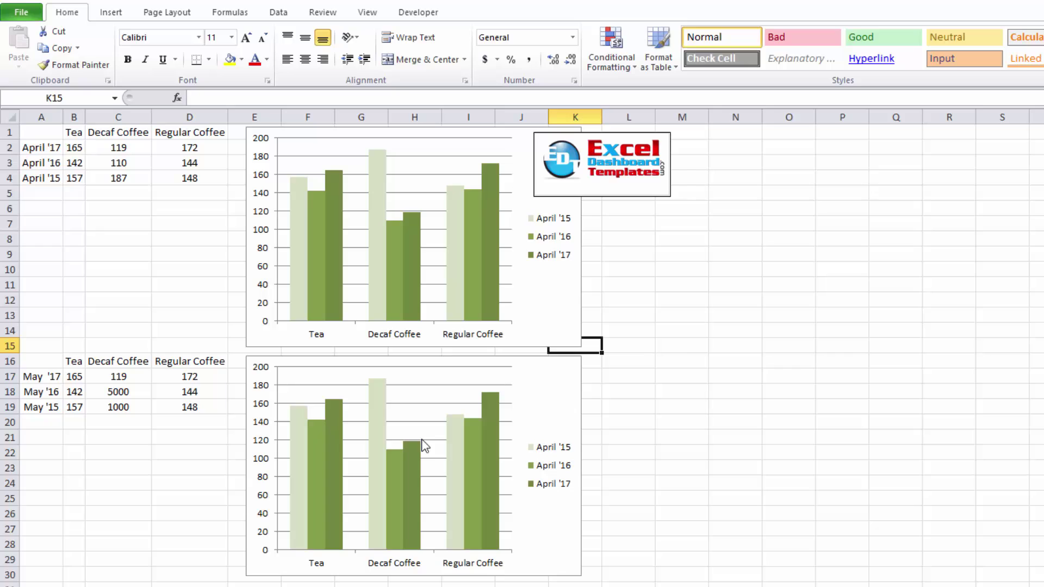
left_click(646, 453)
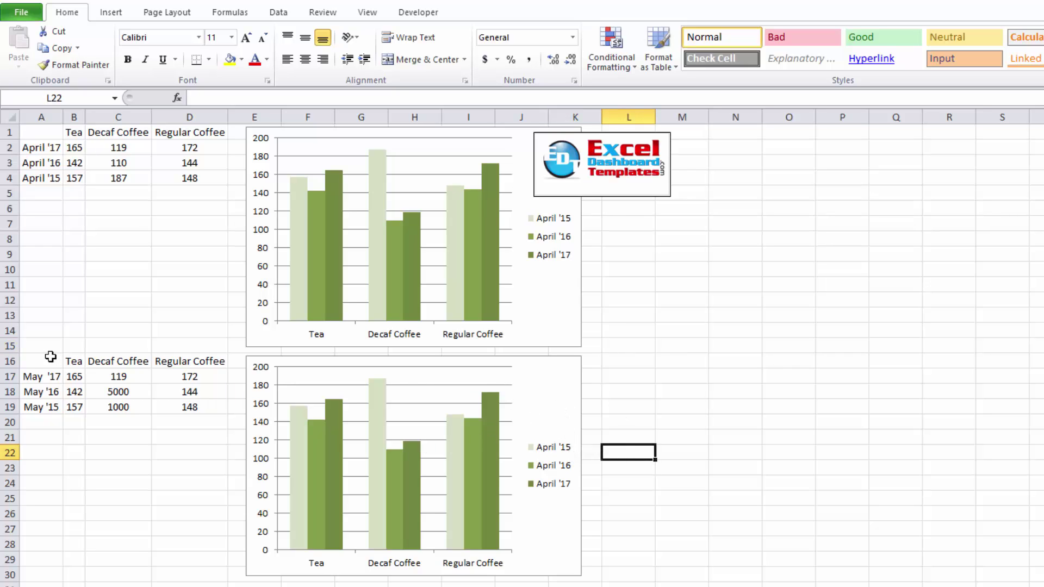
left_click_drag(48, 362, 193, 408)
left_click(651, 396)
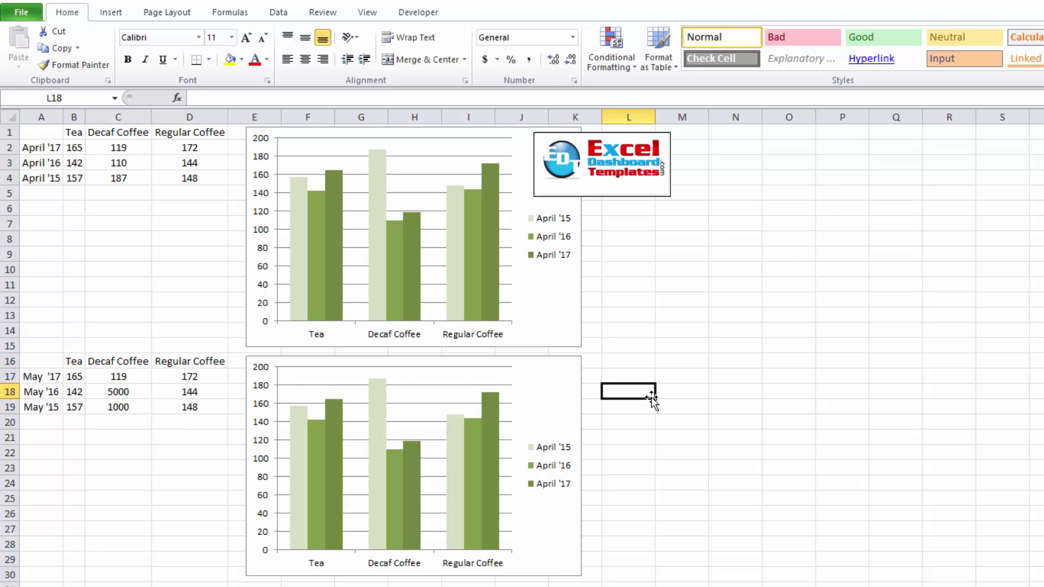
left_click(546, 374)
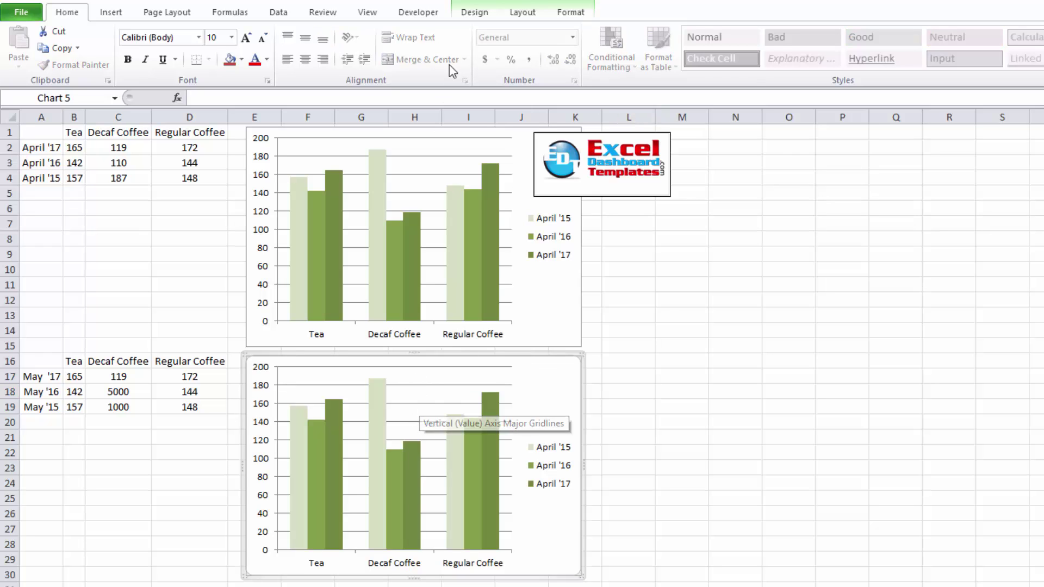
Set the lower chart's data range to A16:D19 so it plots May '17 through May '15
left_click(462, 11)
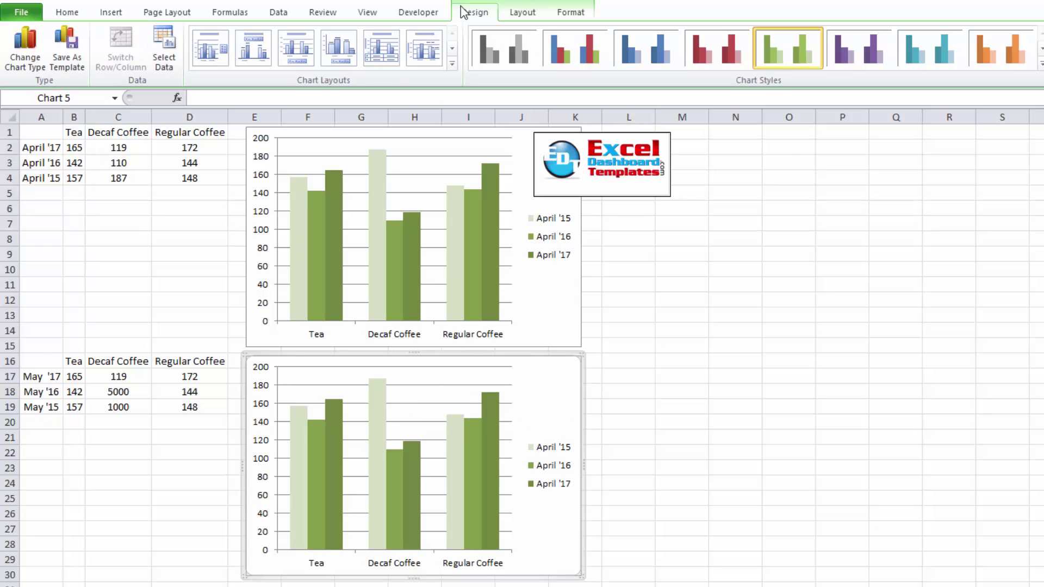
left_click(162, 61)
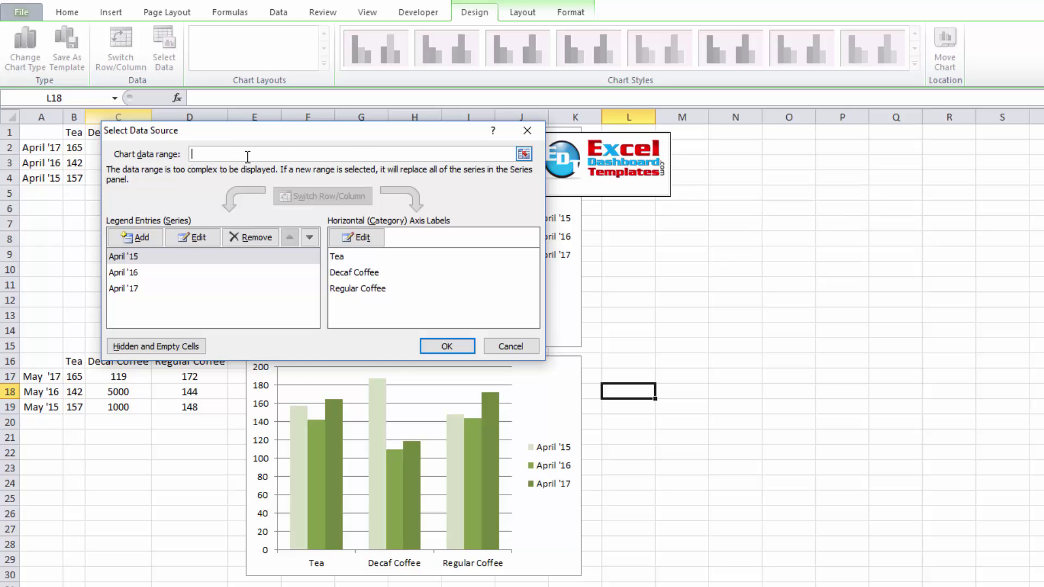
left_click(46, 362)
left_click_drag(46, 361, 188, 408)
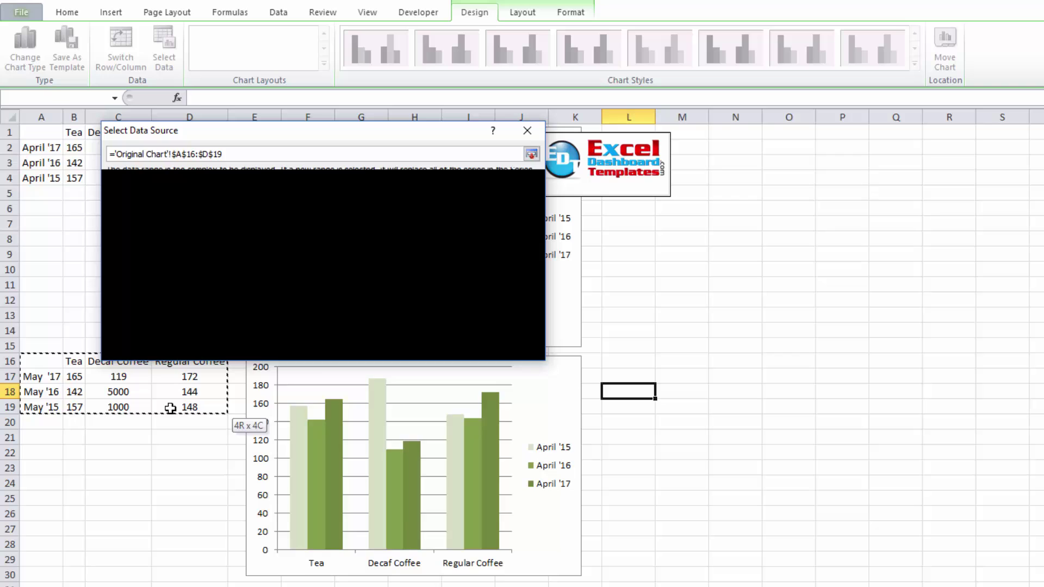
left_click(446, 346)
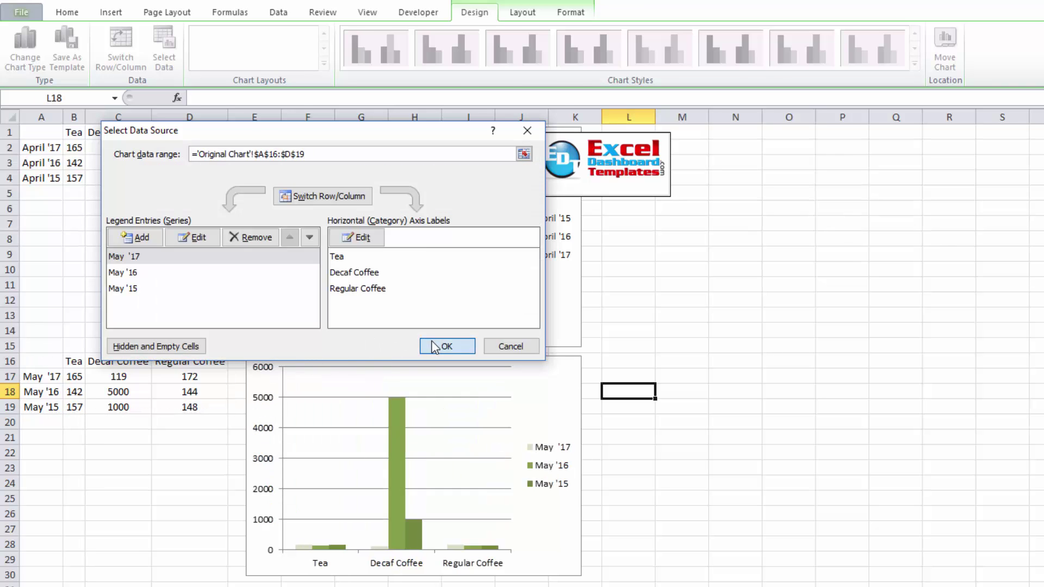
left_click(398, 521)
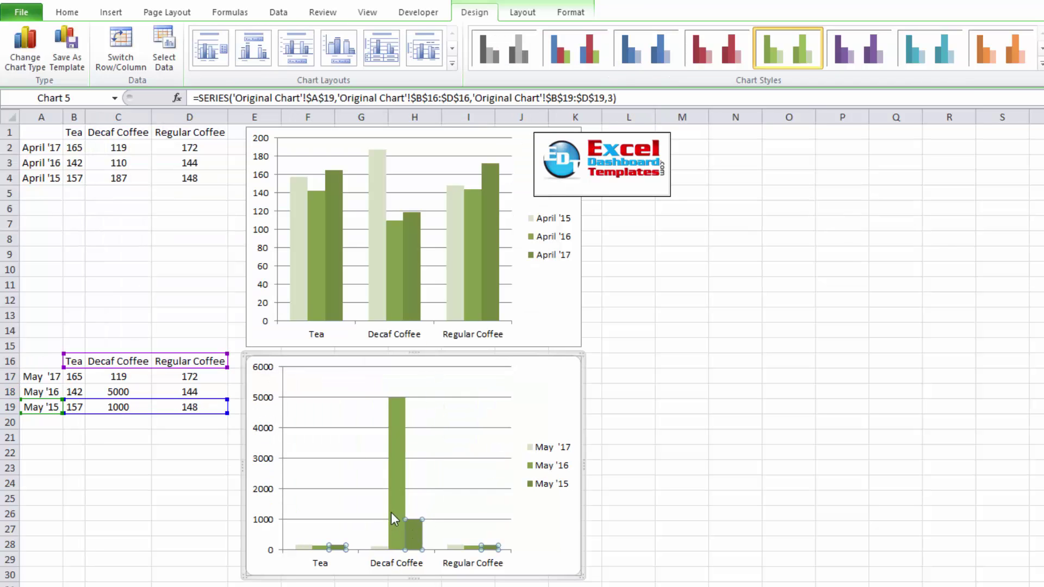
left_click(322, 499)
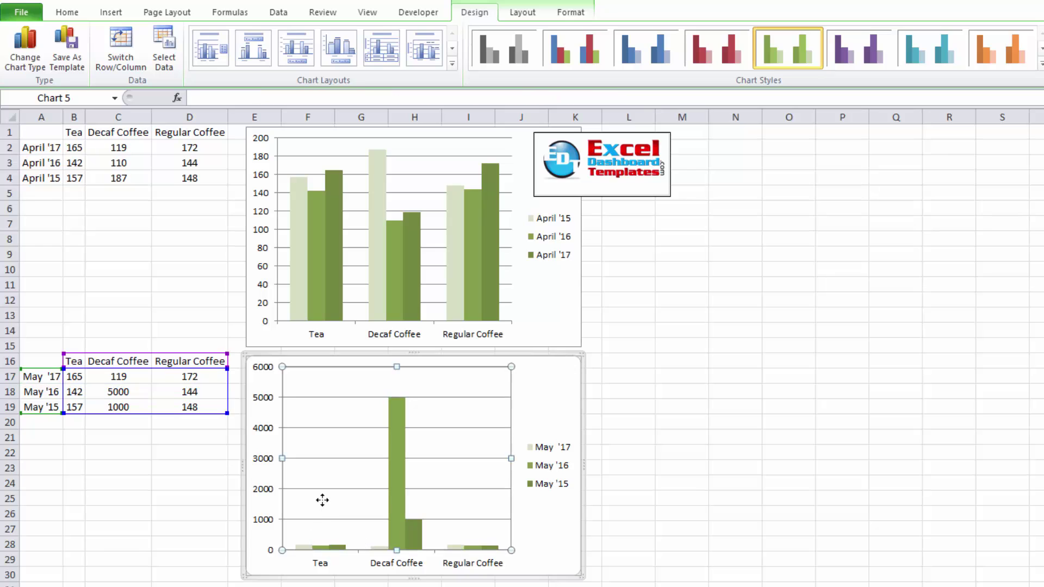
left_click(548, 403)
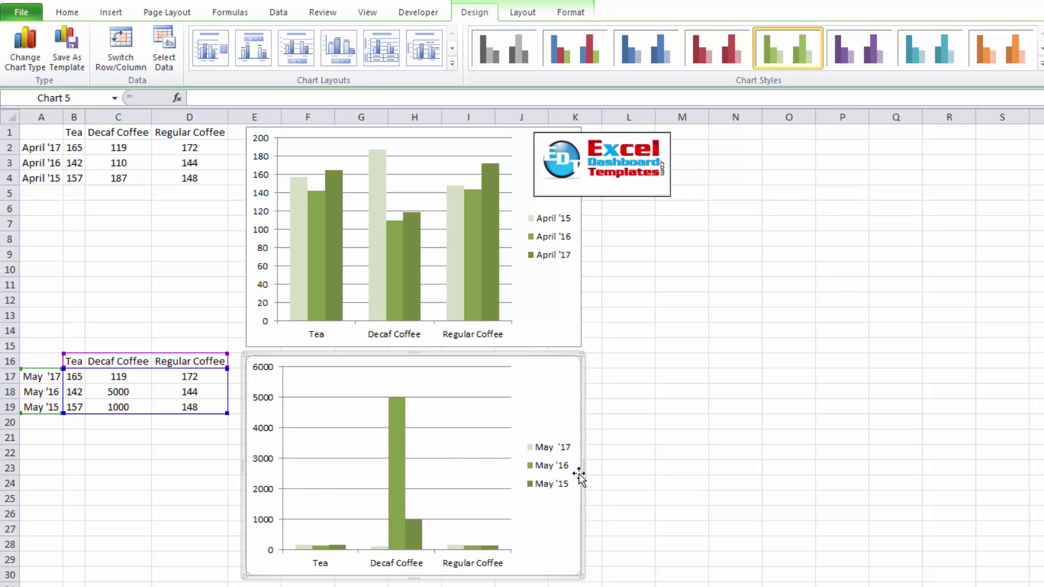
left_click(629, 471)
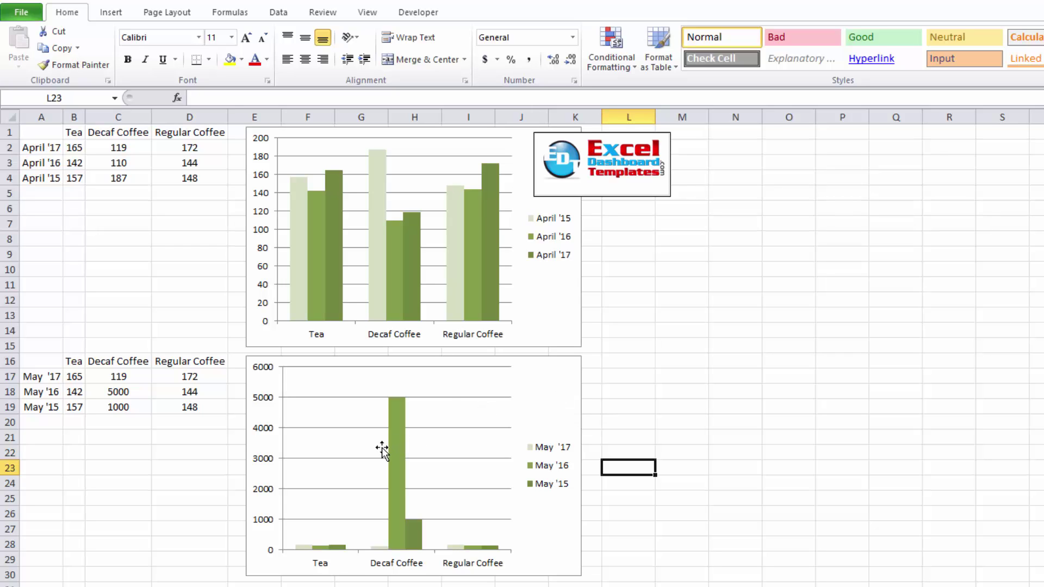
mouse_move(392, 448)
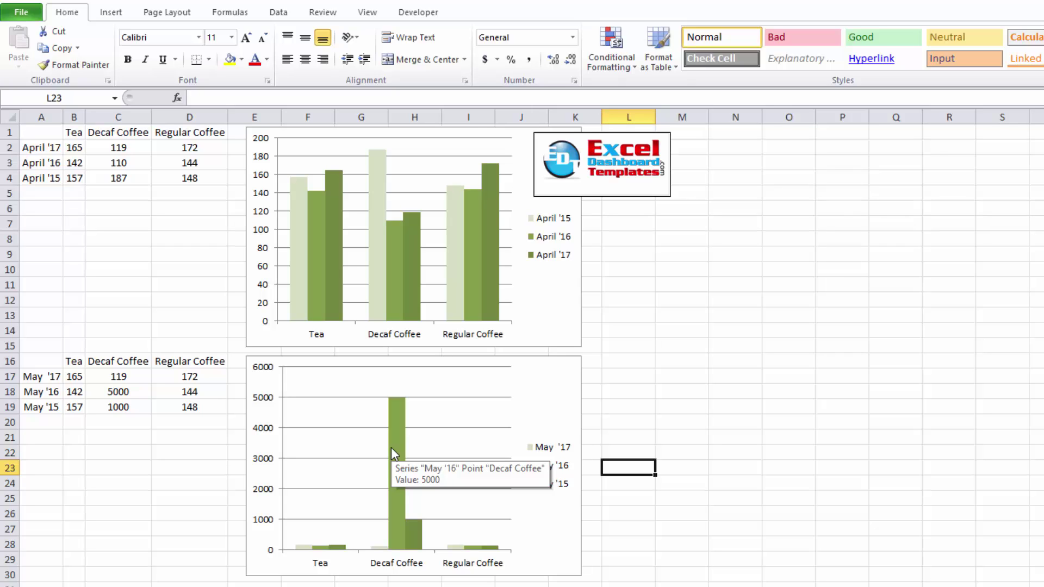
left_click(563, 404)
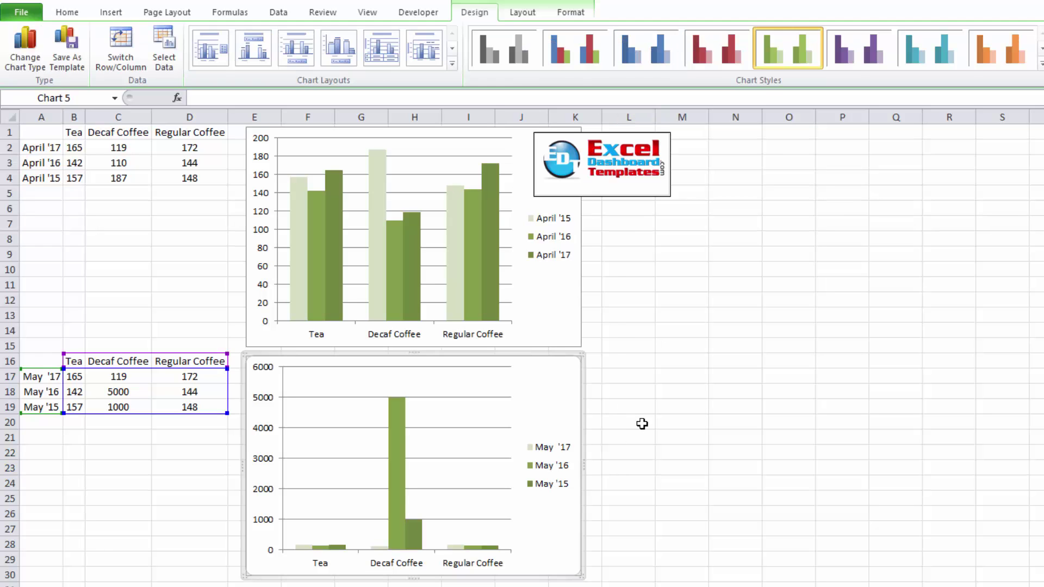
left_click(642, 423)
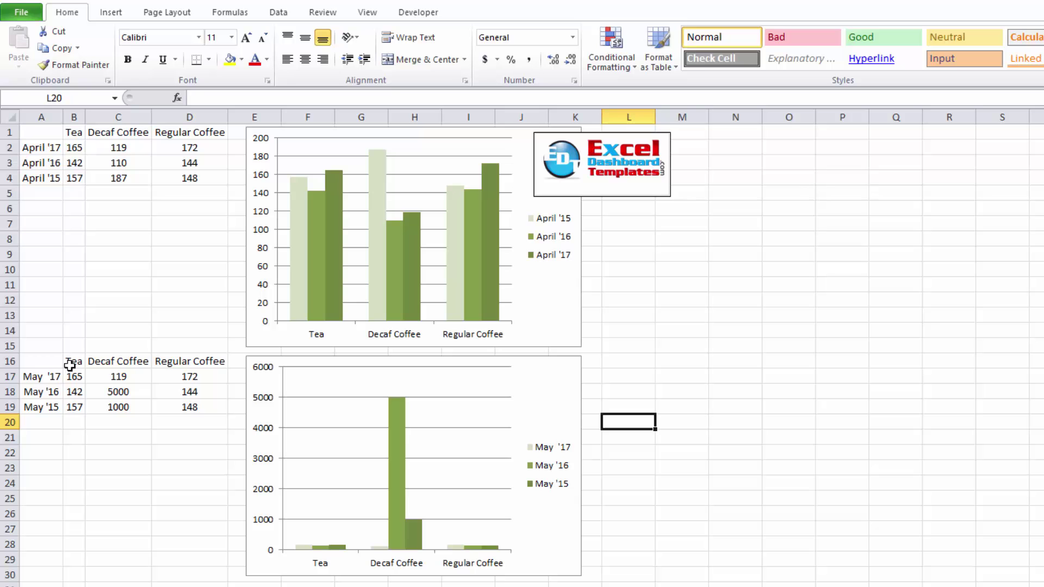
left_click_drag(46, 362, 171, 406)
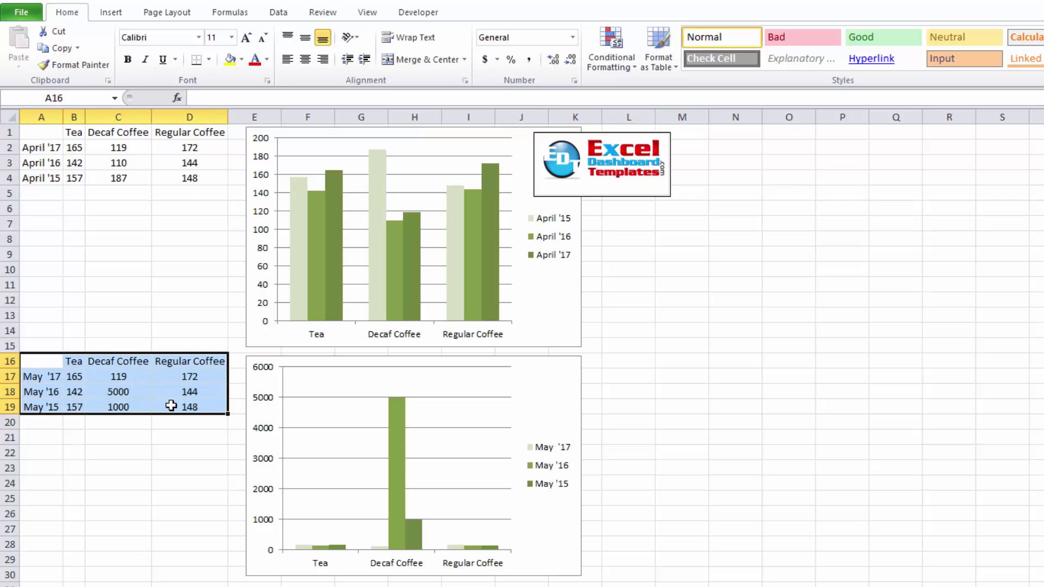
left_click(407, 450)
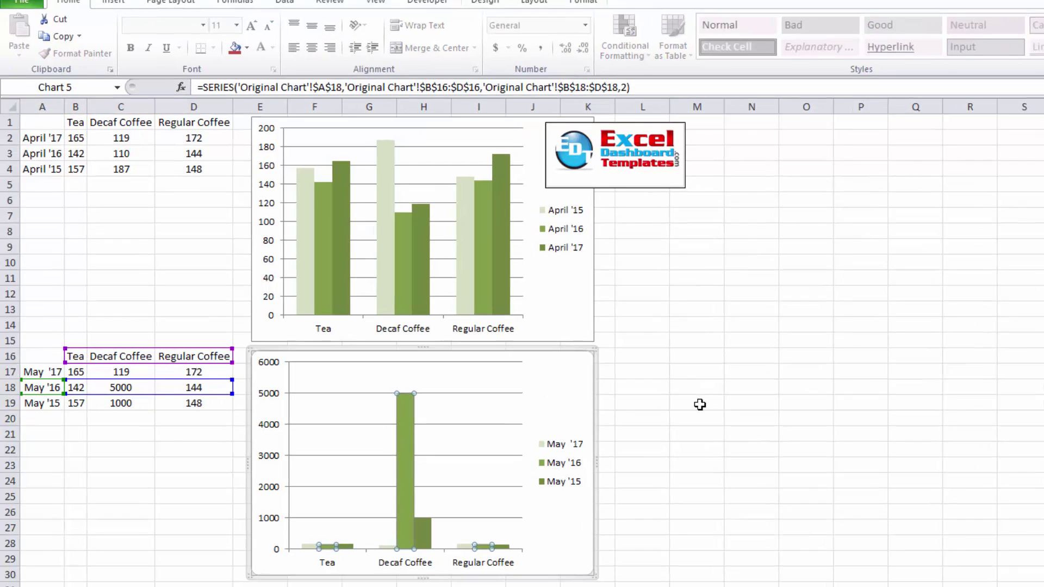